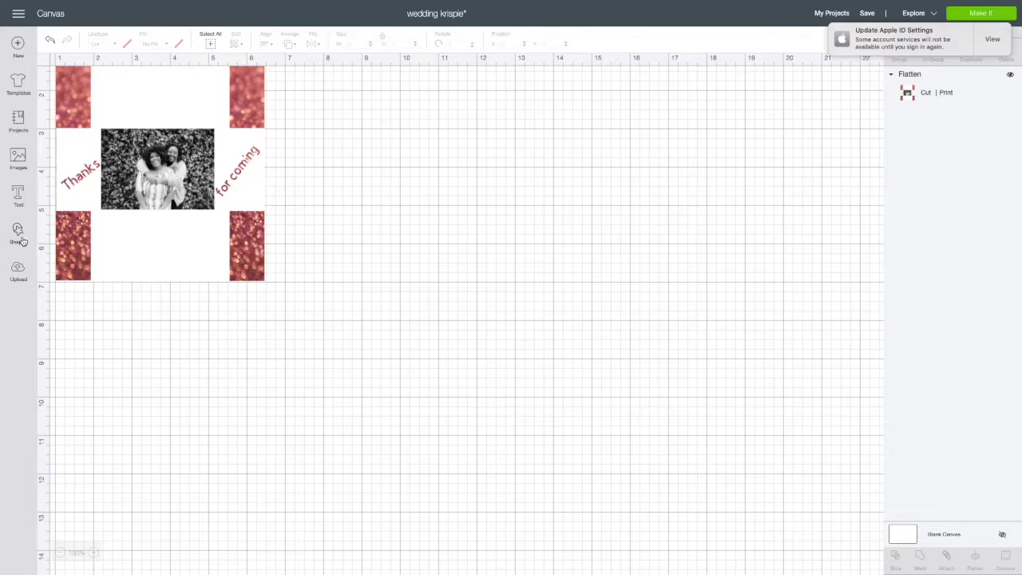
# - Add a square to the canvas, place it to the right of the flattened design and unlock its proportions
pyautogui.click(19, 240)
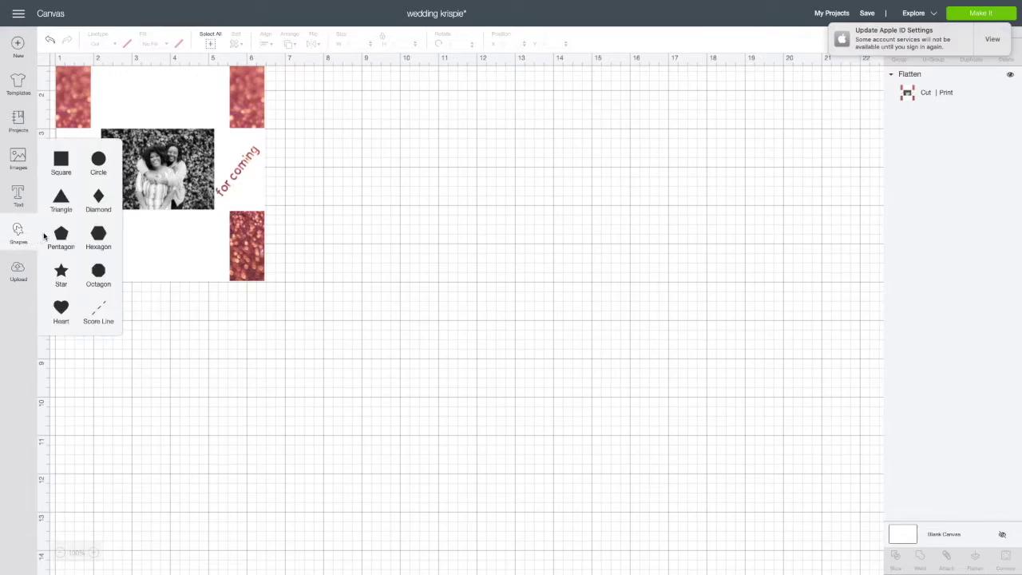
pyautogui.click(61, 160)
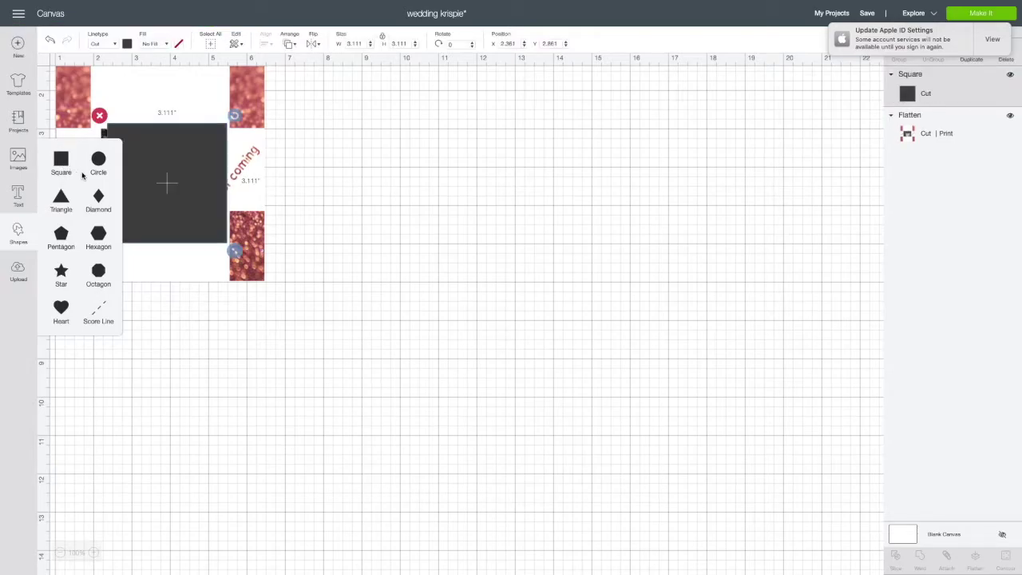
pyautogui.moveTo(174, 176); pyautogui.dragTo(411, 183)
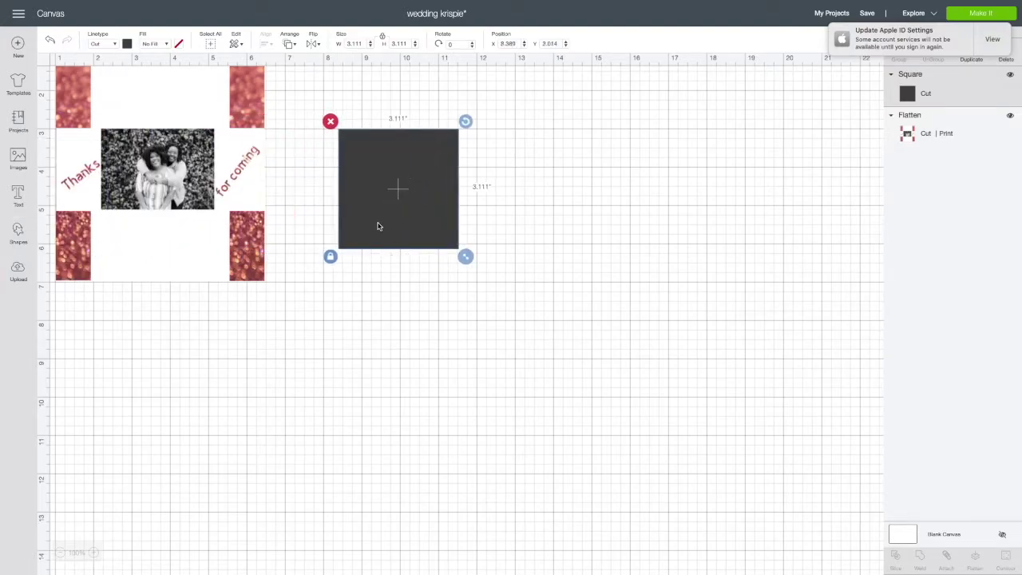
pyautogui.click(331, 257)
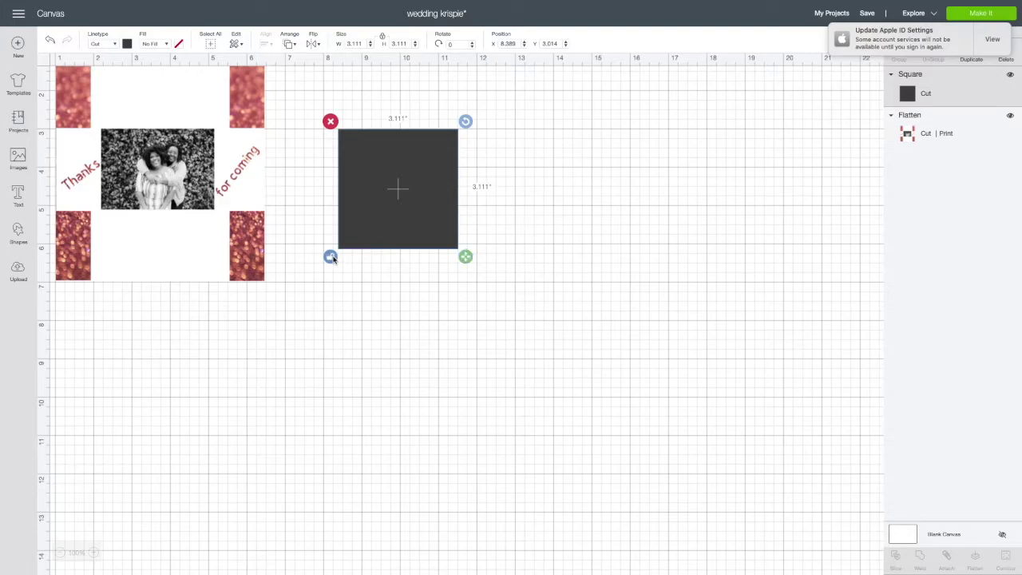
pyautogui.moveTo(388, 230); pyautogui.dragTo(389, 237)
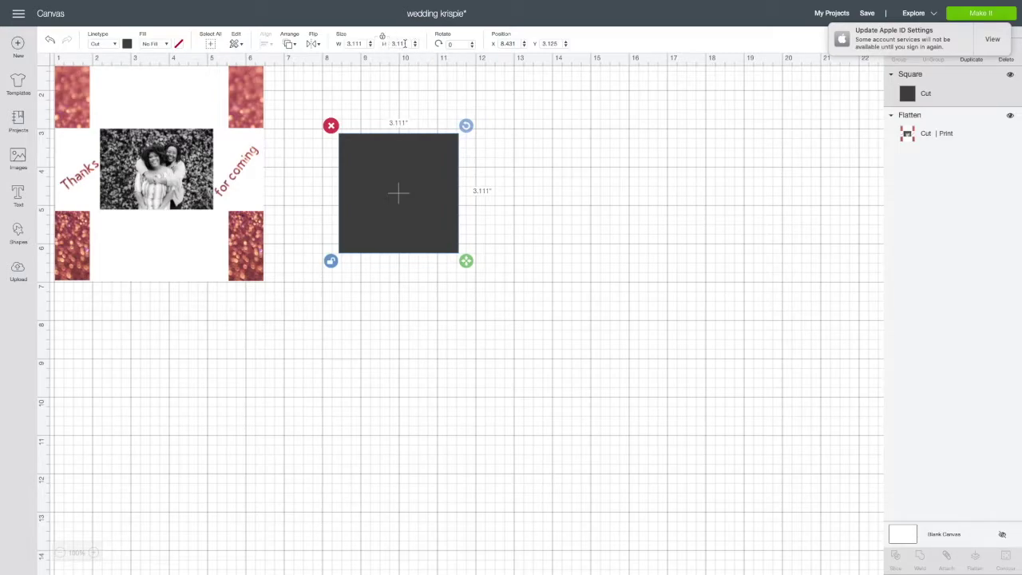
# - Set the square's height to 5.97 inches and its width to 5.42 inches
pyautogui.click(405, 43)
pyautogui.press('BackSpace')
pyautogui.press('Return')
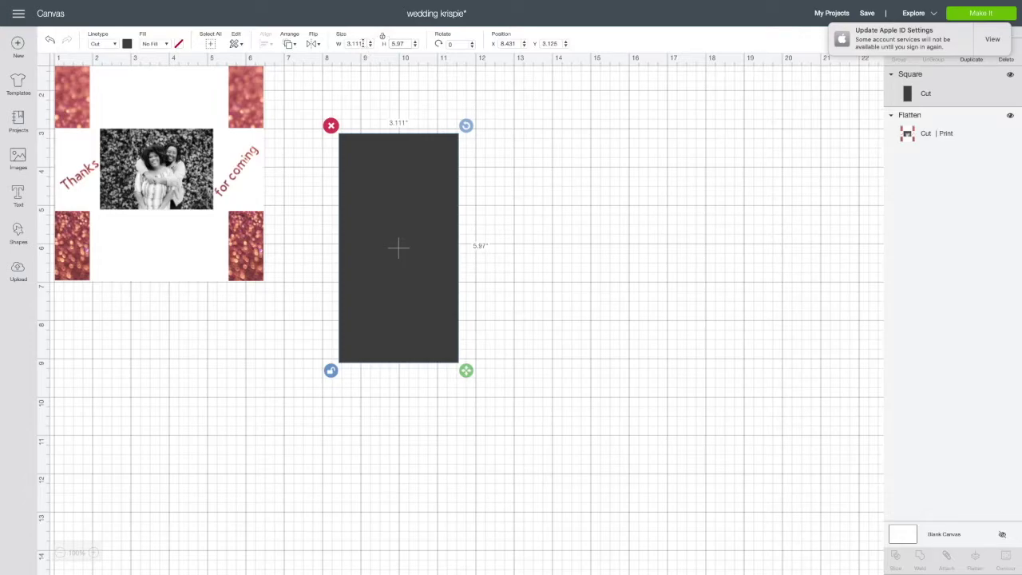
pyautogui.click(355, 43)
pyautogui.click(333, 56)
pyautogui.doubleClick(364, 44)
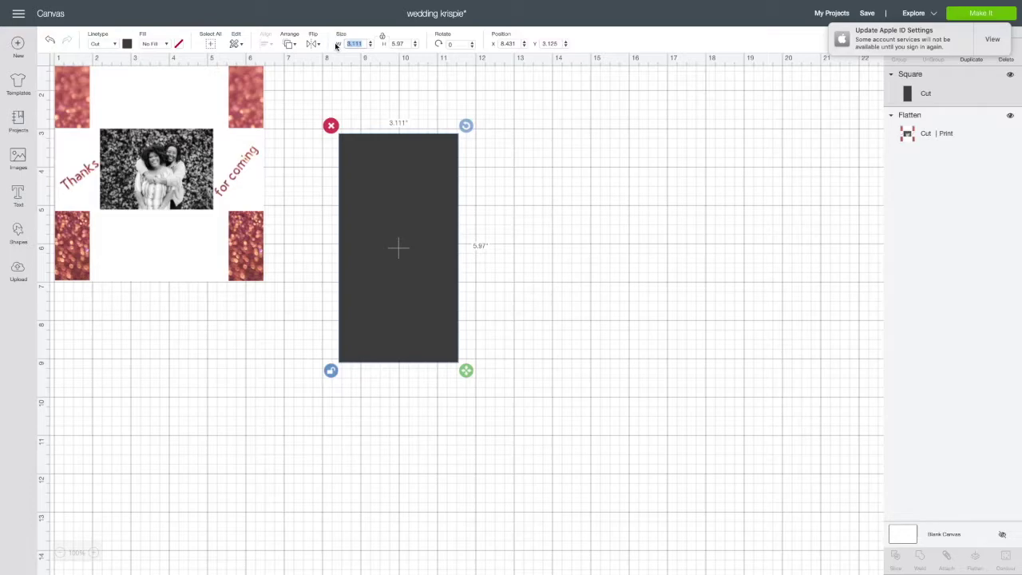
pyautogui.press('BackSpace')
pyautogui.write('5.43')
pyautogui.press('Return')
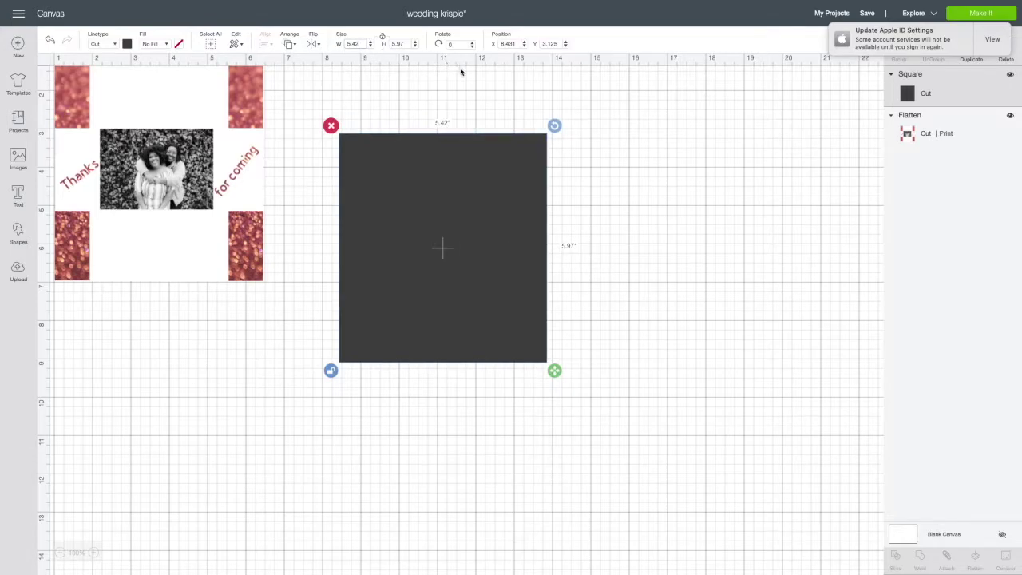
# - Move the dark rectangle up and closer to the flattened design so their top edges roughly line up
pyautogui.scroll(1, 415, 209)
pyautogui.scroll(3, 414, 211)
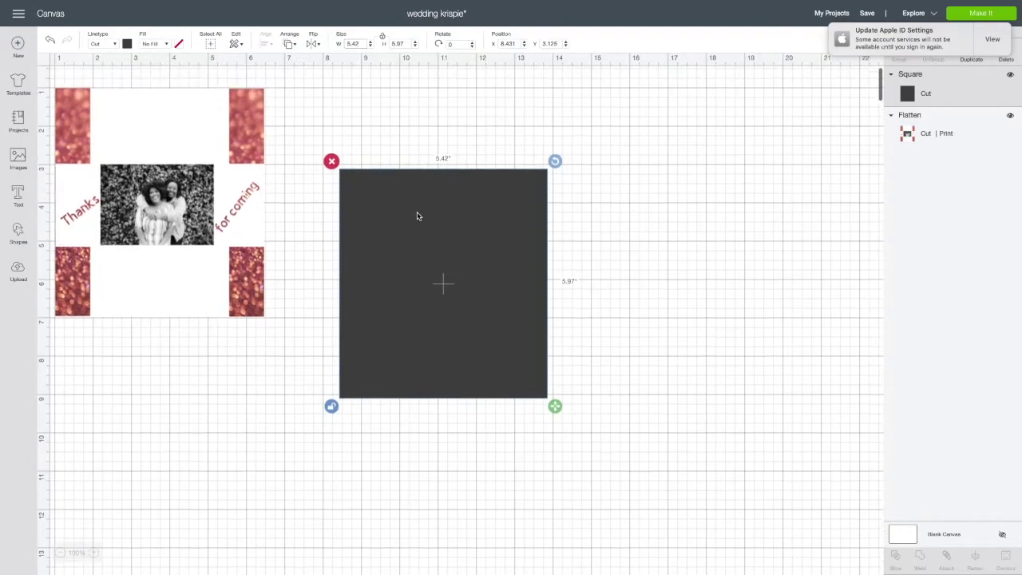
pyautogui.moveTo(448, 237); pyautogui.dragTo(416, 165)
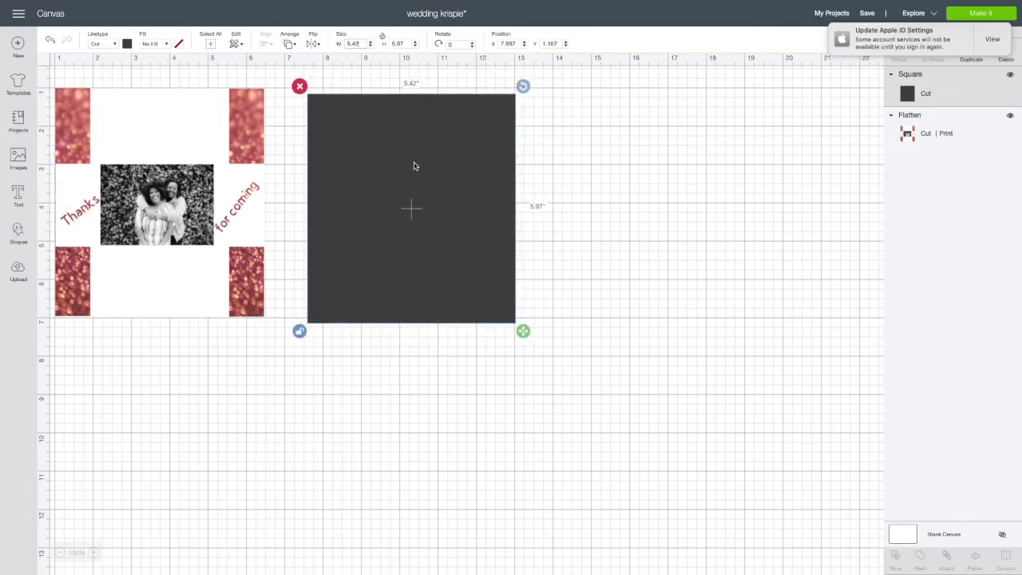
# - Change the rectangle's material color to white and nudge it to about X 7.625, Y 1
pyautogui.click(127, 44)
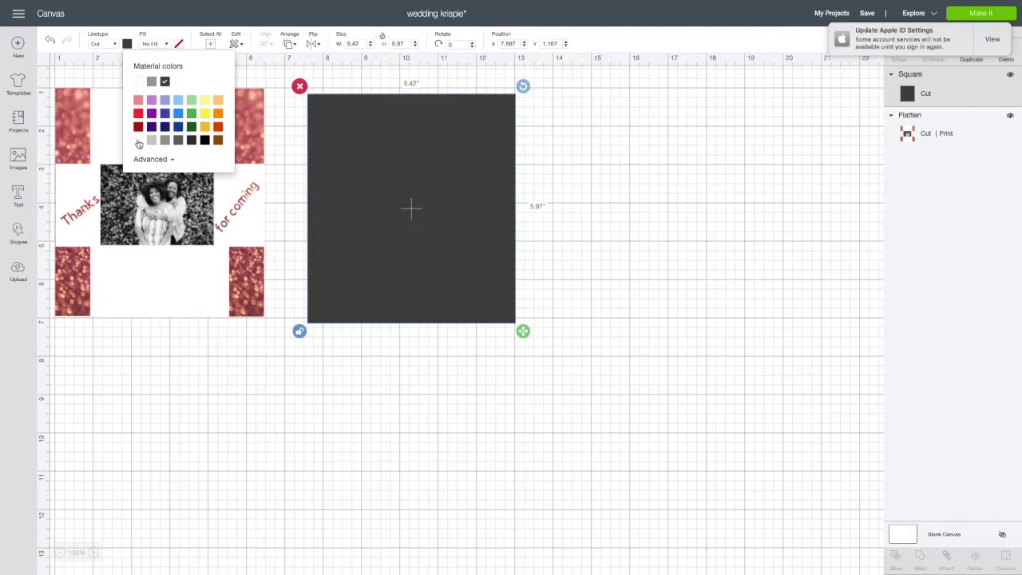
pyautogui.click(129, 44)
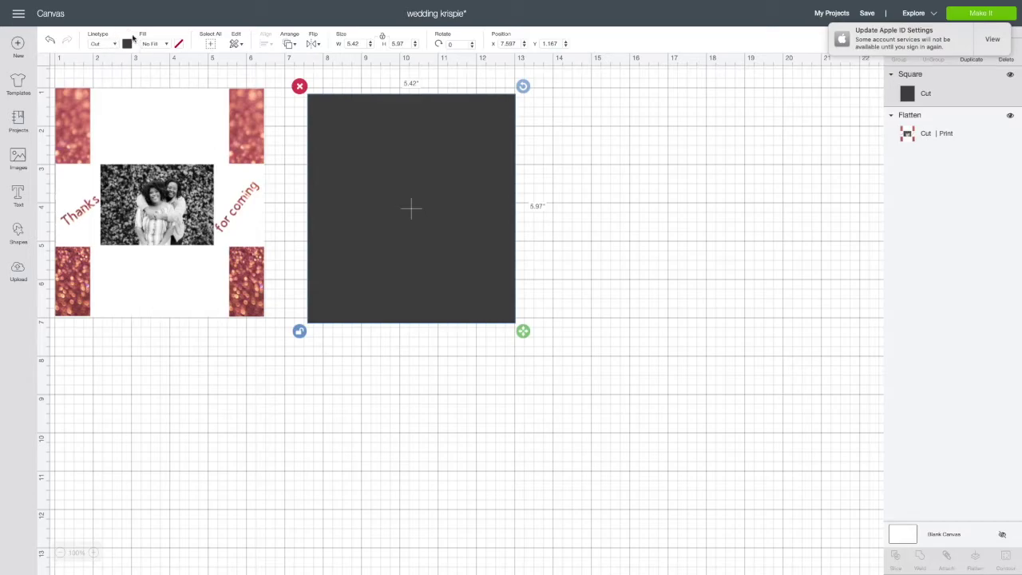
pyautogui.click(130, 44)
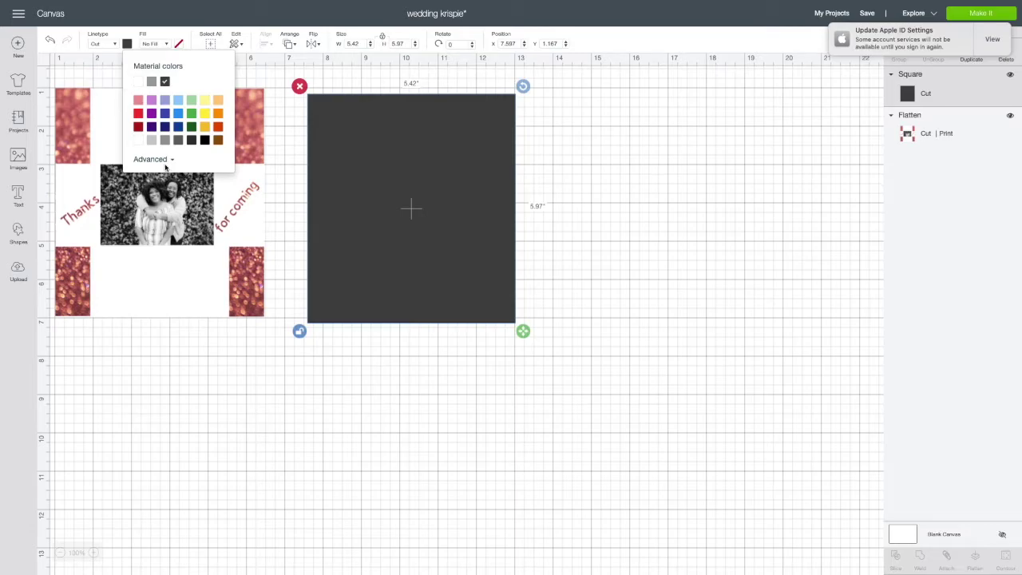
pyautogui.click(136, 141)
pyautogui.moveTo(380, 167); pyautogui.dragTo(380, 168)
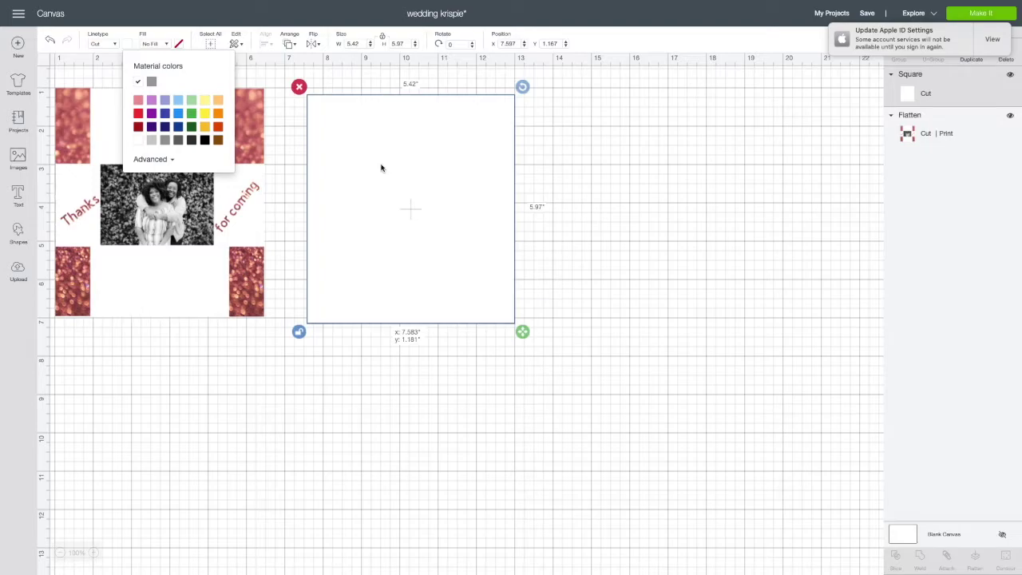
pyautogui.moveTo(380, 168); pyautogui.dragTo(381, 168)
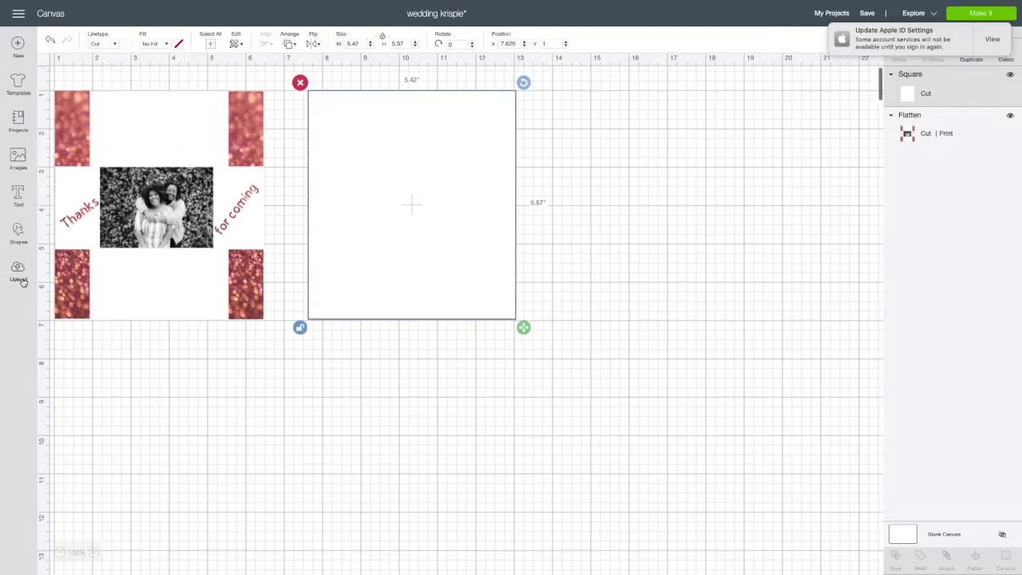
# - Insert the red glitter picture from the recently uploaded images onto the canvas
pyautogui.click(19, 274)
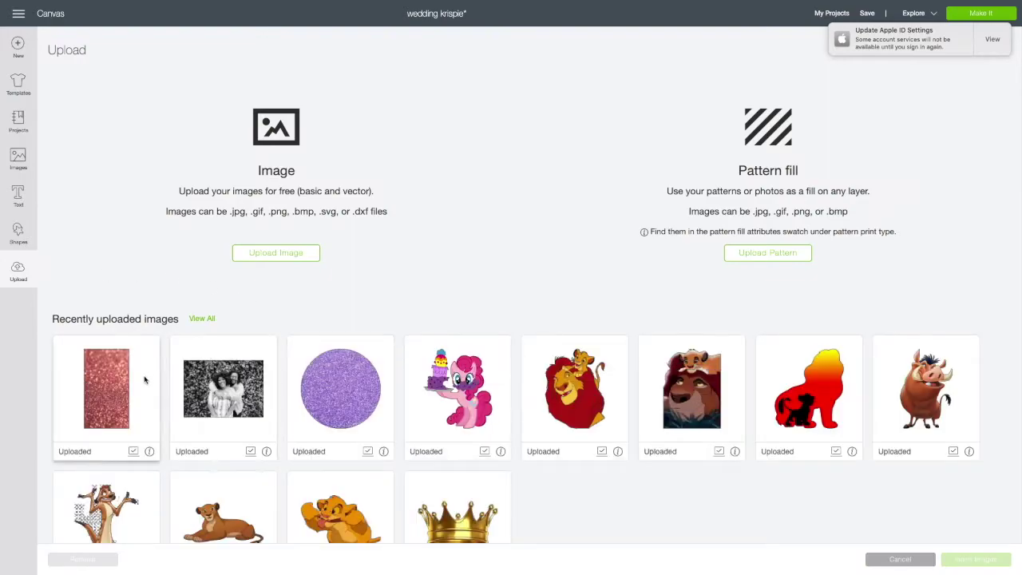
pyautogui.click(139, 381)
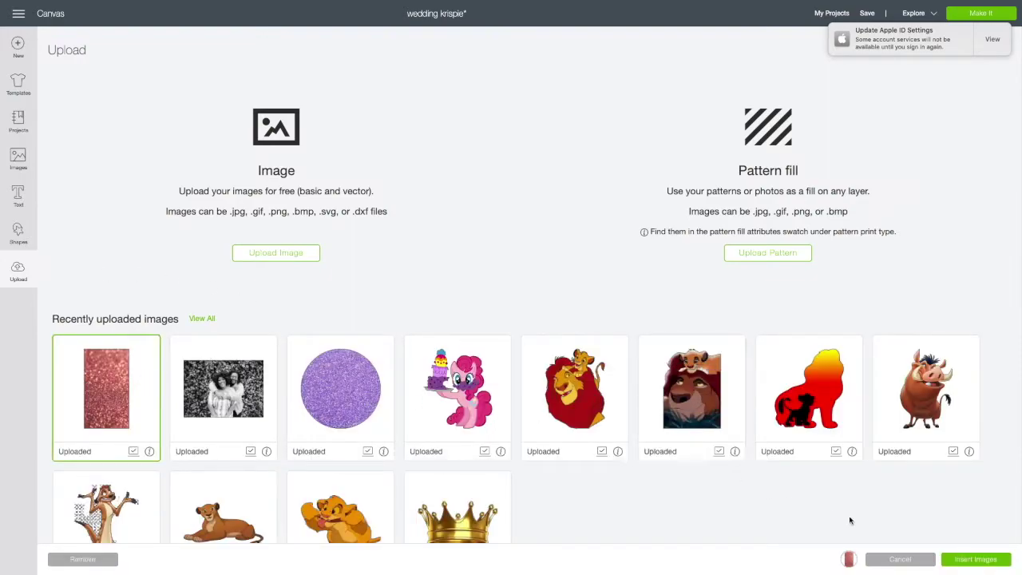
pyautogui.click(964, 561)
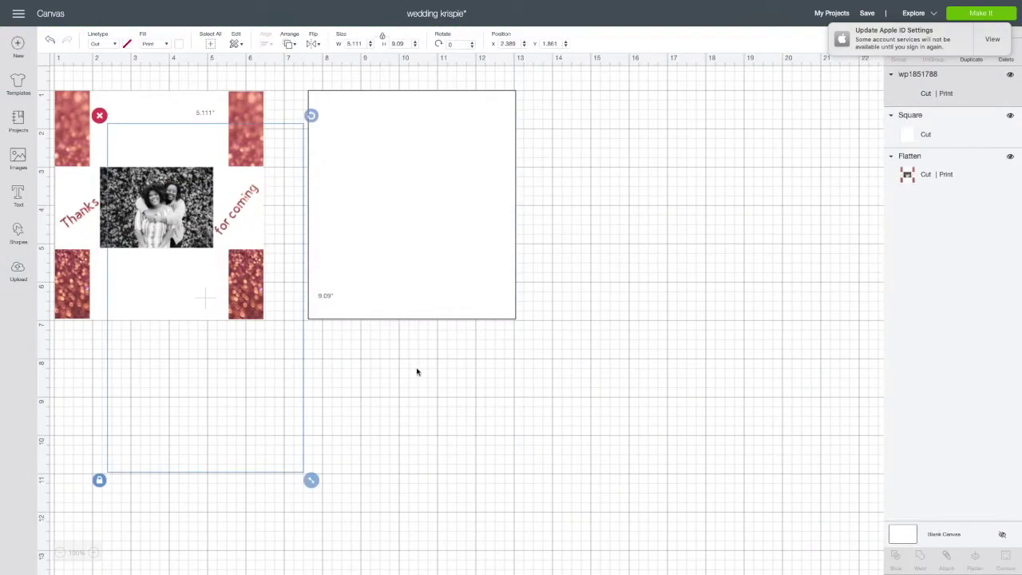
# - Enlarge the glitter image to about 5.74 × 10.2 inches and place it on the right side of the white rectangle
pyautogui.moveTo(281, 361); pyautogui.dragTo(479, 315)
pyautogui.moveTo(510, 436); pyautogui.dragTo(575, 470)
pyautogui.moveTo(547, 422); pyautogui.dragTo(743, 422)
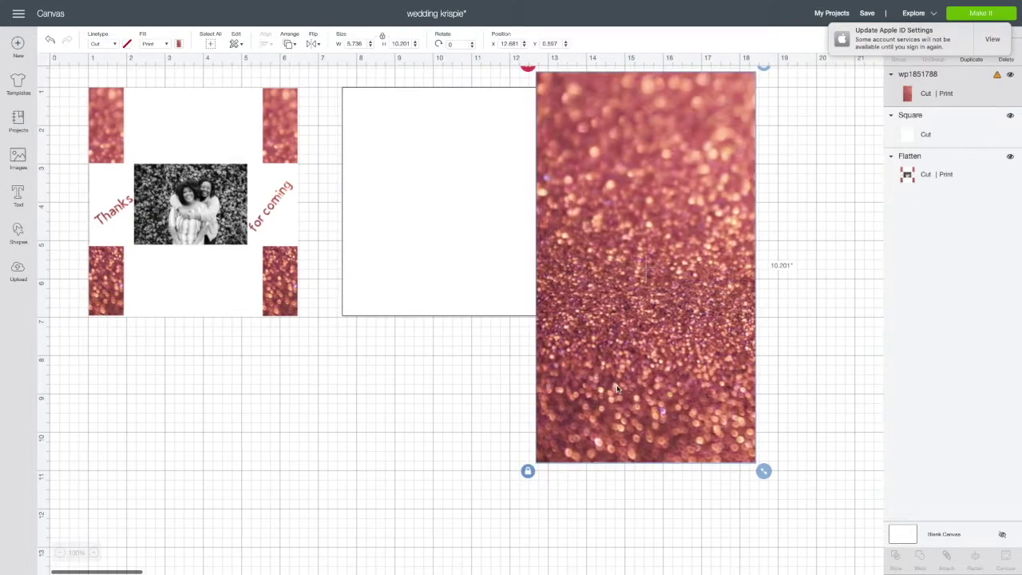
# - Position the white rectangle over the lower part of the glitter image and slice the image with it
pyautogui.moveTo(482, 283); pyautogui.dragTo(679, 421)
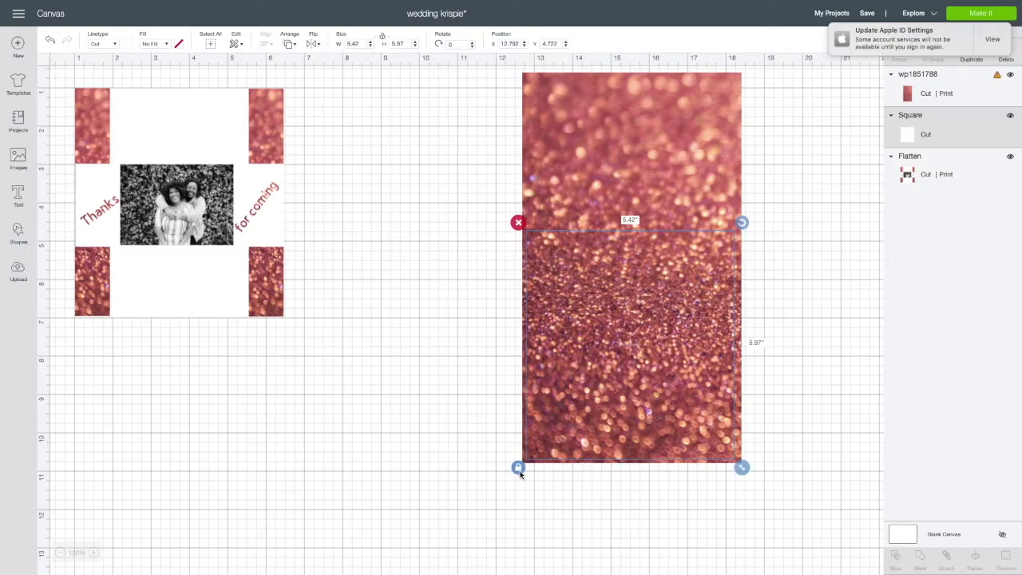
pyautogui.click(751, 487)
pyautogui.moveTo(776, 476); pyautogui.dragTo(505, 305)
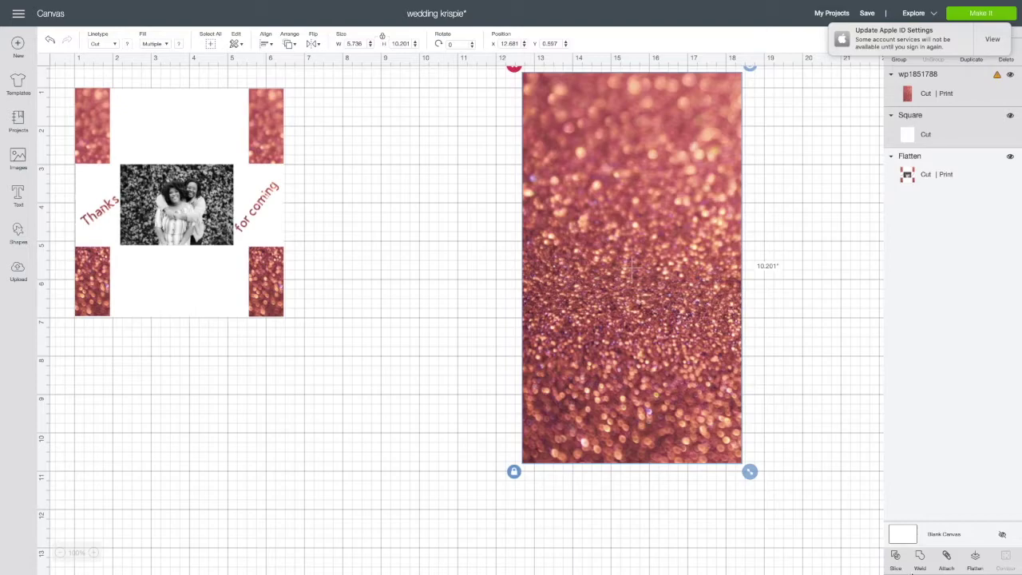
pyautogui.click(783, 455)
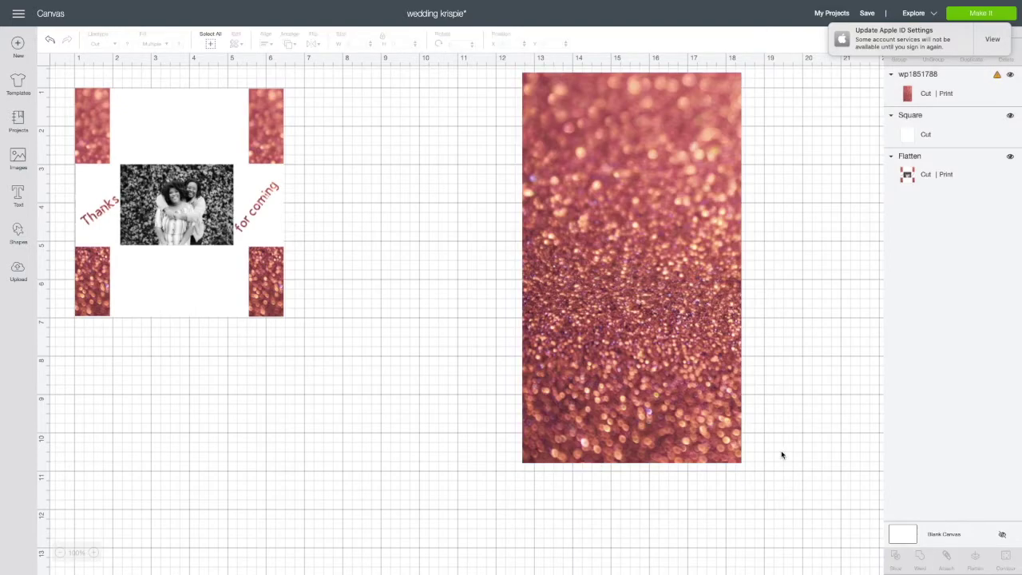
pyautogui.click(675, 397)
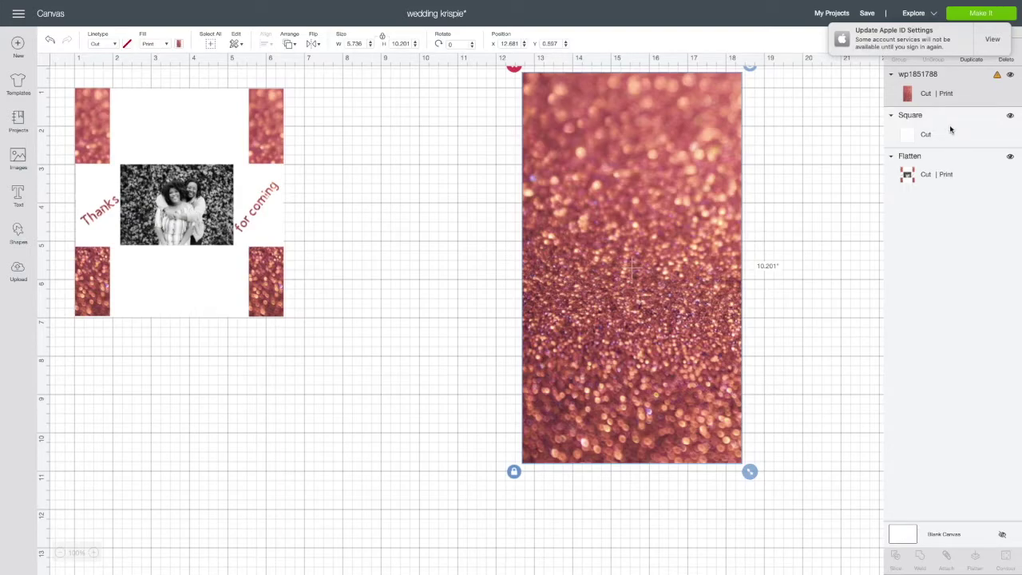
pyautogui.rightClick(950, 130)
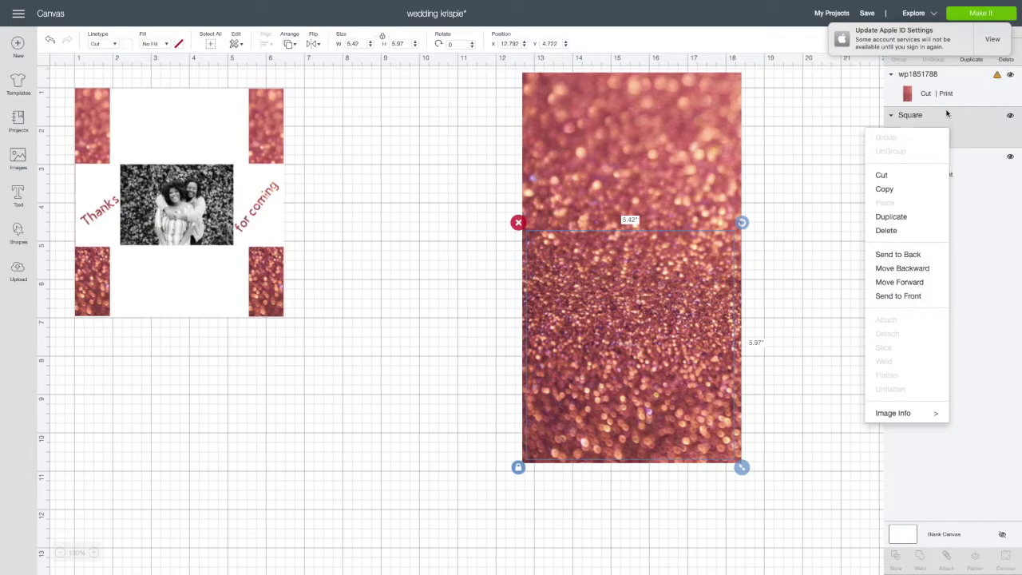
pyautogui.keyDown('shift'); pyautogui.click(948, 95); pyautogui.keyUp('shift')
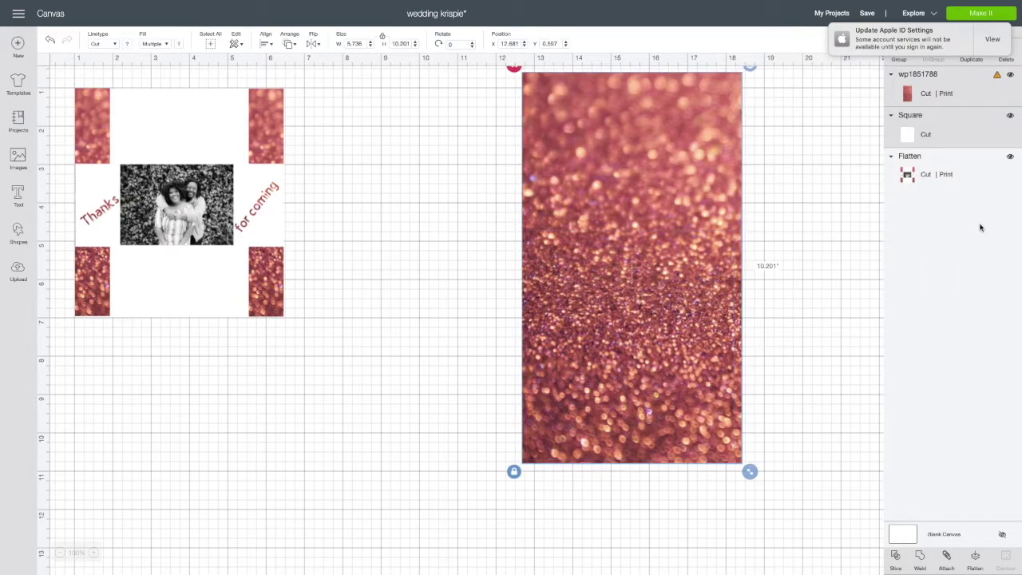
pyautogui.click(895, 561)
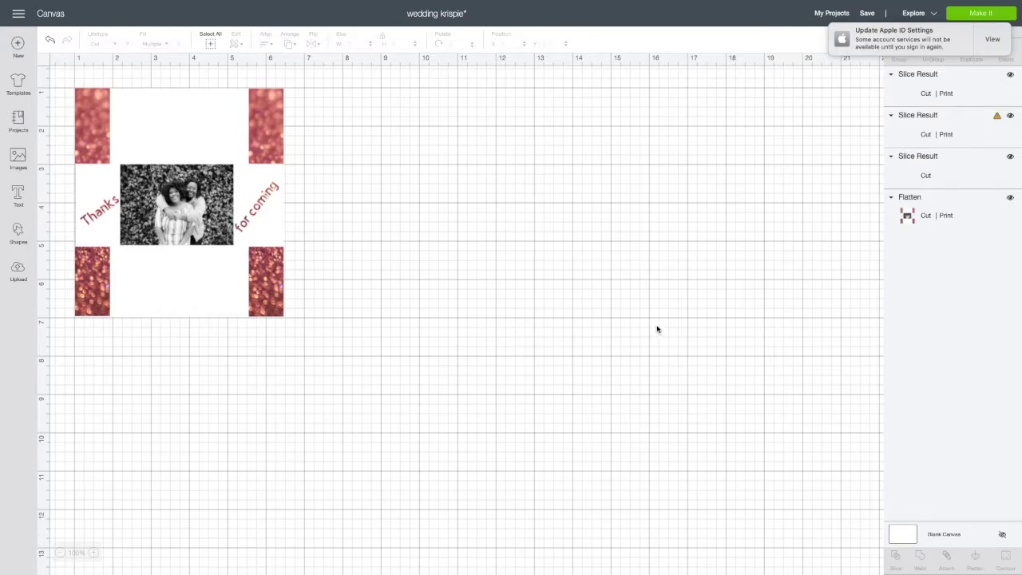
# - Delete the leftover glitter frame and white rectangle, and move the sliced glitter rectangle up beside the flattened design
pyautogui.moveTo(651, 322); pyautogui.dragTo(436, 321)
pyautogui.click(707, 345)
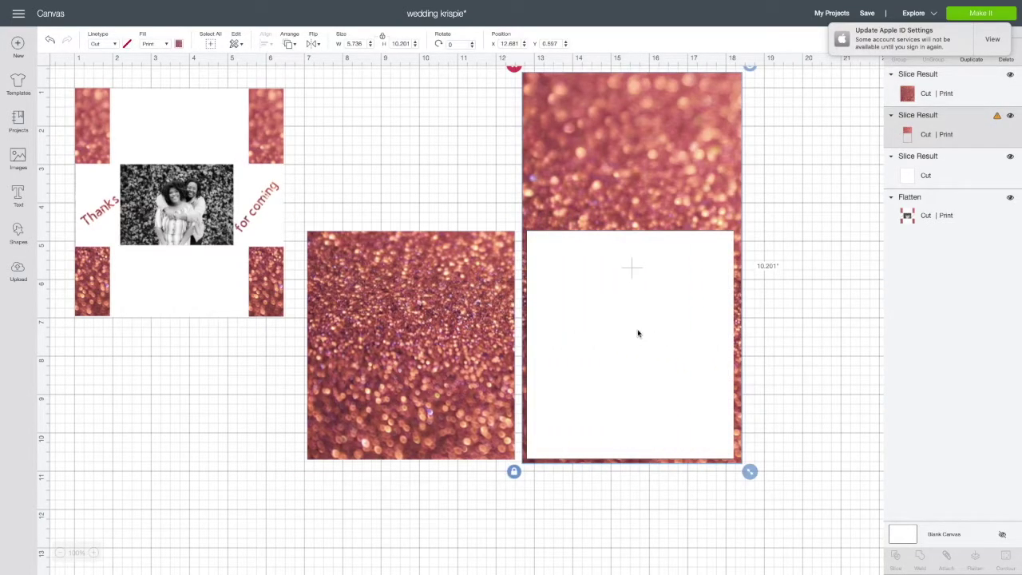
pyautogui.moveTo(702, 227); pyautogui.dragTo(771, 265)
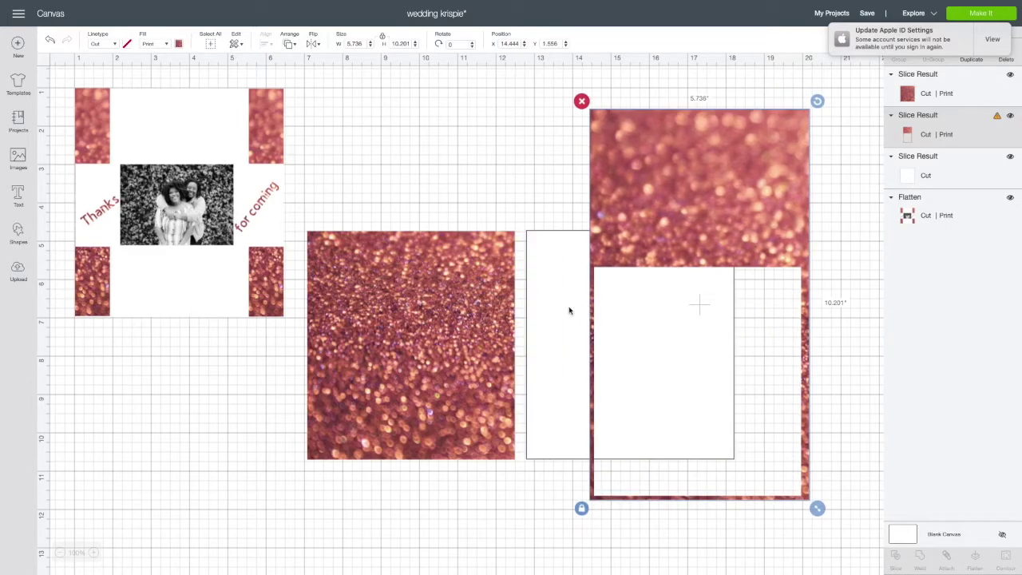
pyautogui.click(580, 100)
pyautogui.click(552, 274)
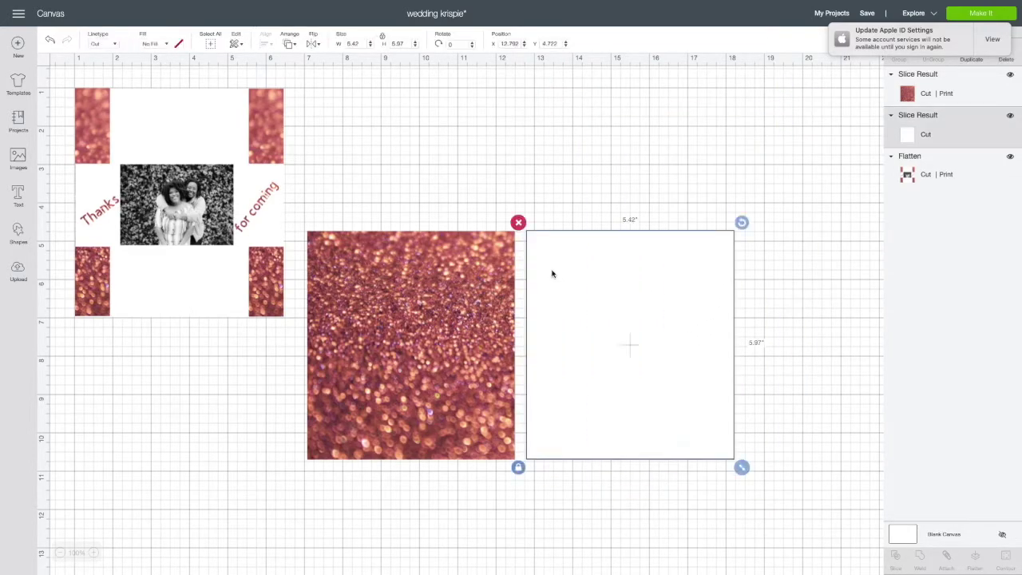
pyautogui.click(519, 224)
pyautogui.moveTo(419, 325); pyautogui.dragTo(426, 182)
pyautogui.moveTo(425, 180); pyautogui.dragTo(434, 182)
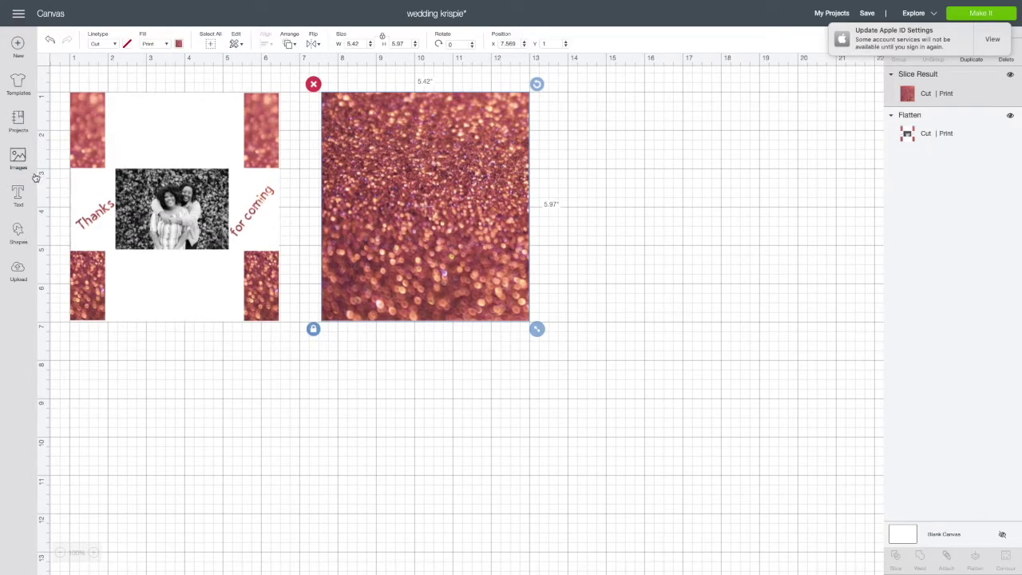
# - Add another square, place it to the right of the glitter rectangle and unlock its proportions
pyautogui.click(20, 233)
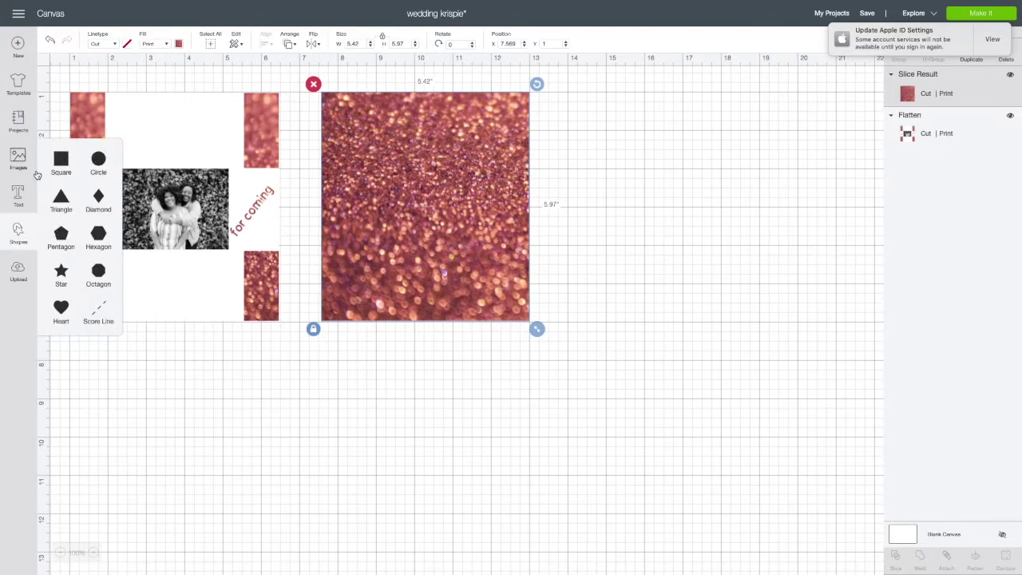
pyautogui.click(62, 159)
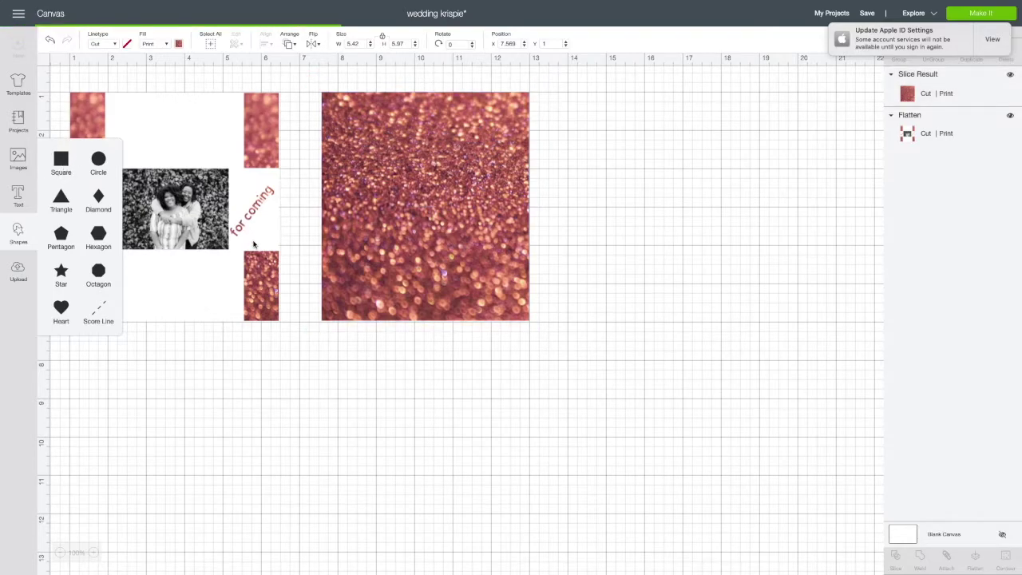
pyautogui.moveTo(210, 224); pyautogui.dragTo(663, 283)
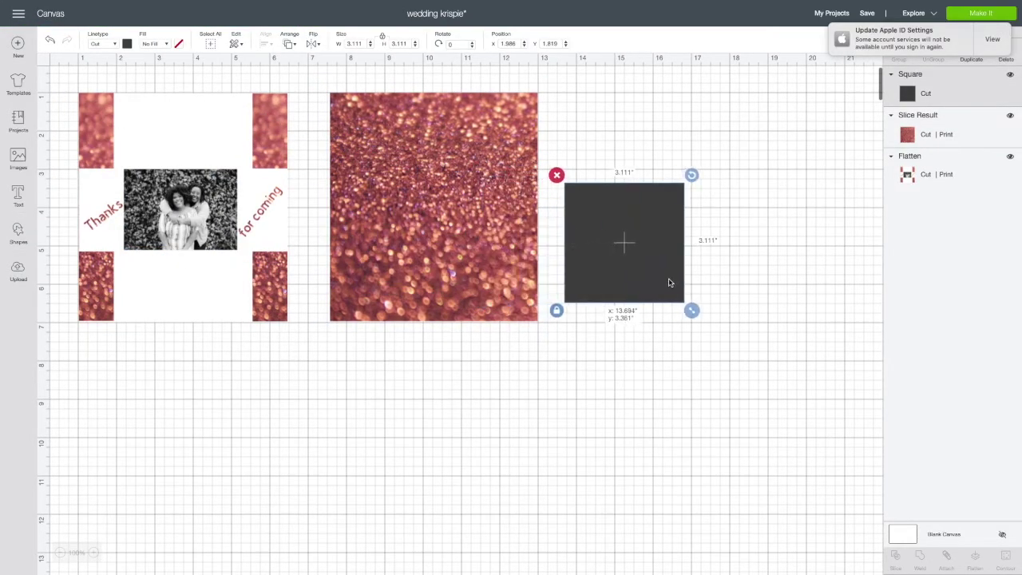
pyautogui.click(557, 311)
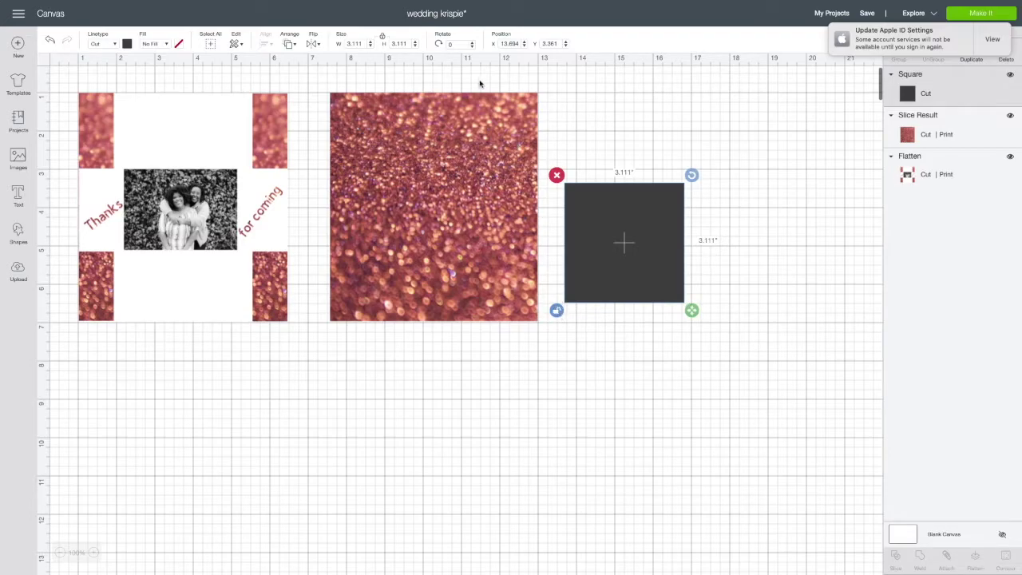
# - Set the new square's height to 5.97 inches
pyautogui.click(396, 42)
pyautogui.click(399, 43)
pyautogui.write('5.97')
pyautogui.press('Return')
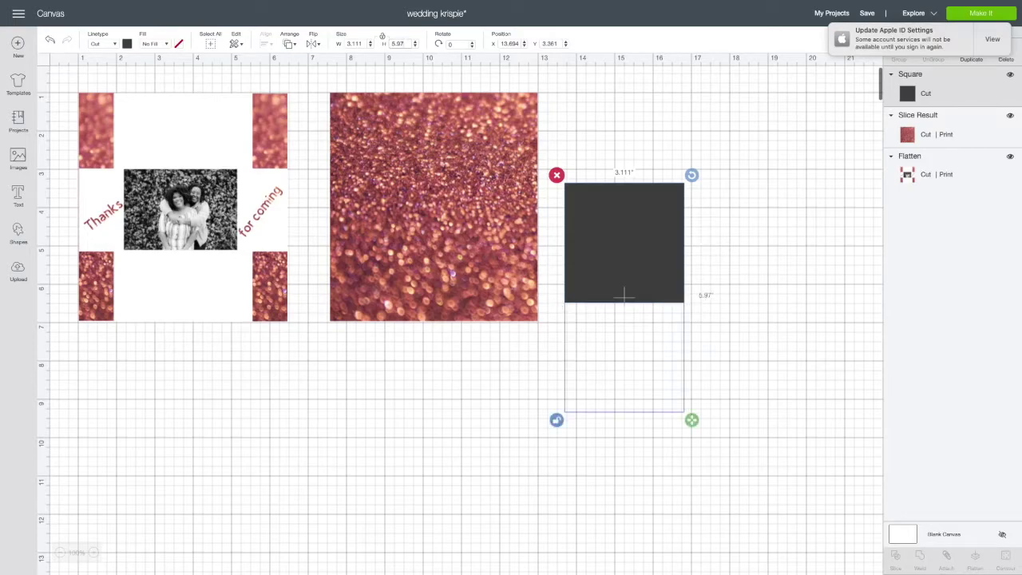
# - Set the square's width to 0.91 inches, lock its proportions and colour it white
pyautogui.click(362, 44)
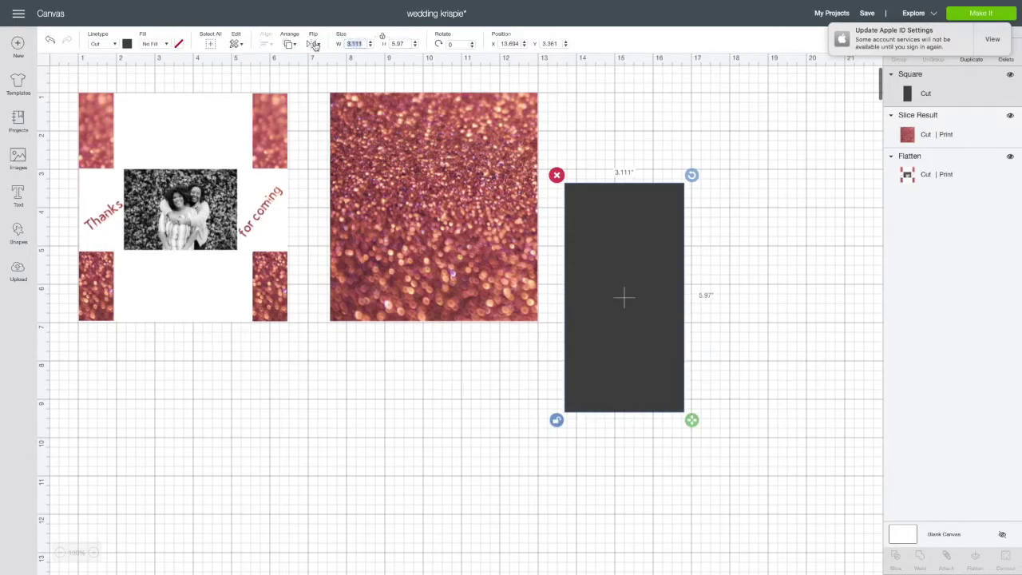
pyautogui.write('7')
pyautogui.press('Return')
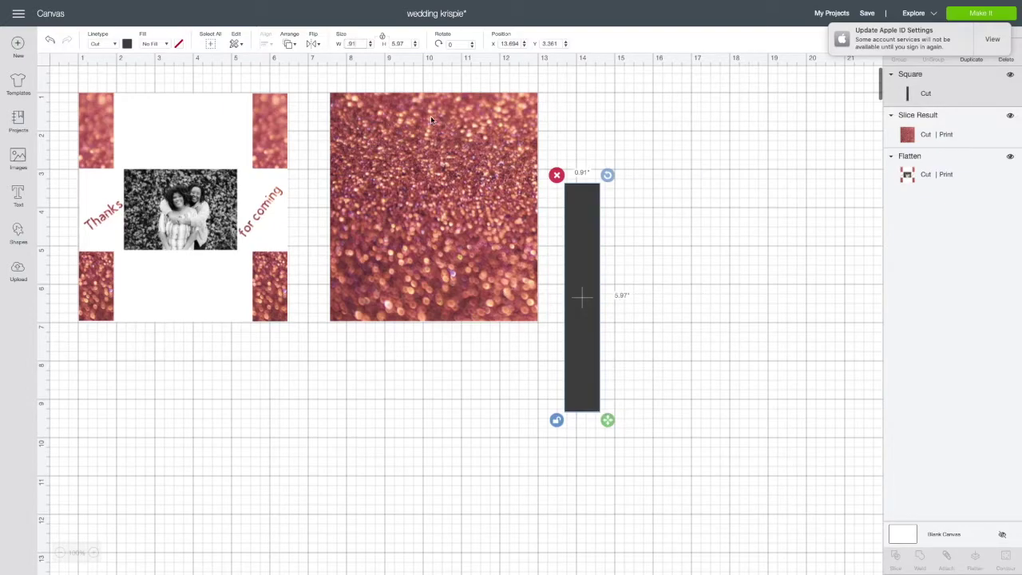
pyautogui.click(556, 420)
pyautogui.click(127, 45)
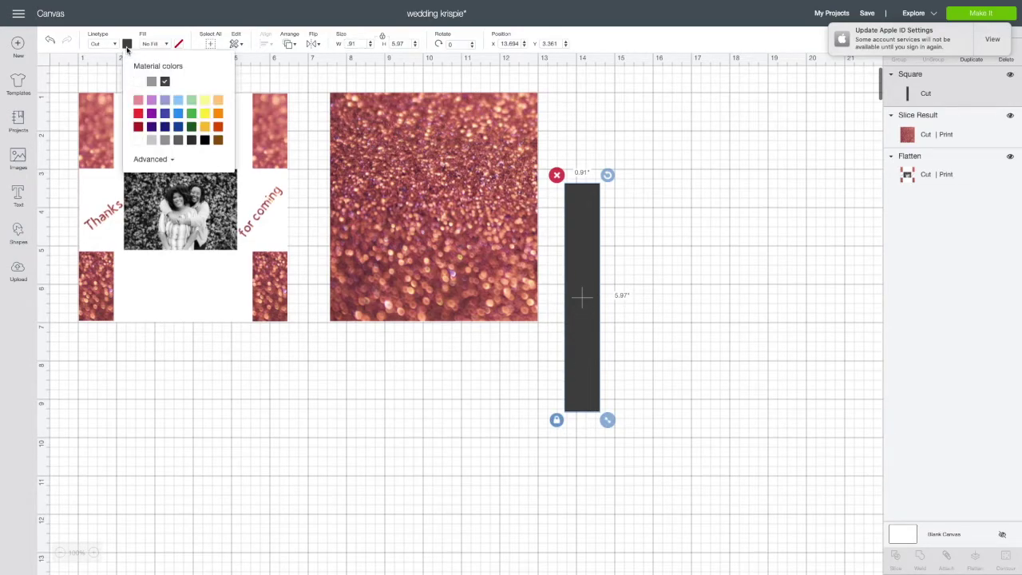
pyautogui.click(139, 140)
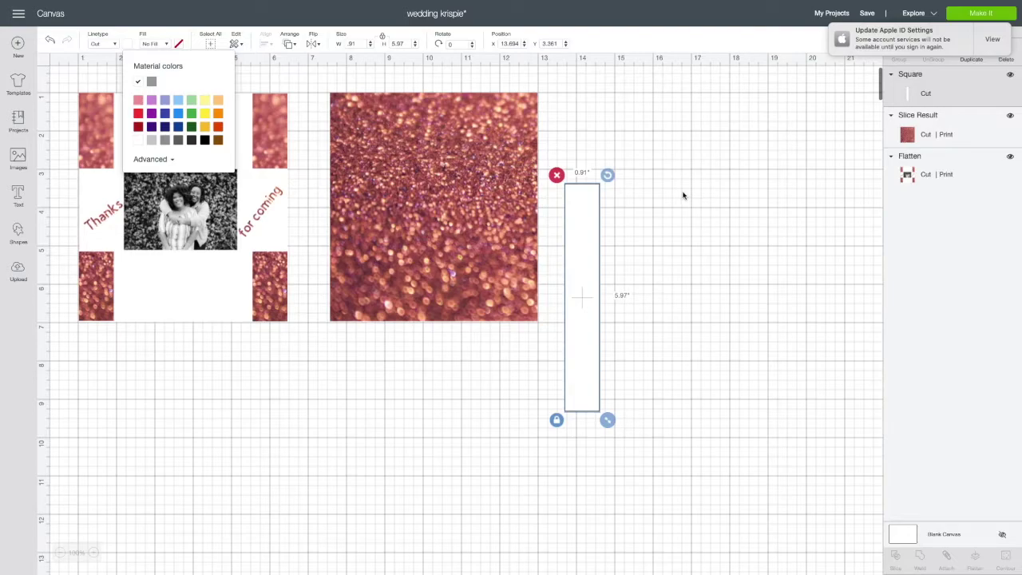
# - Place the white strip and a duplicate of it along the two vertical edges of the glitter rectangle
pyautogui.click(556, 176)
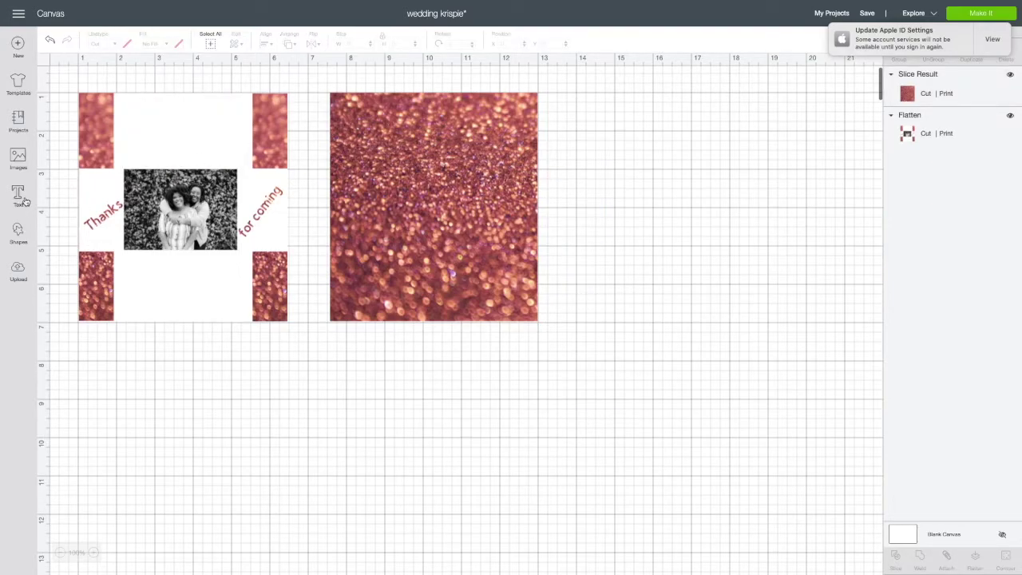
pyautogui.click(49, 40)
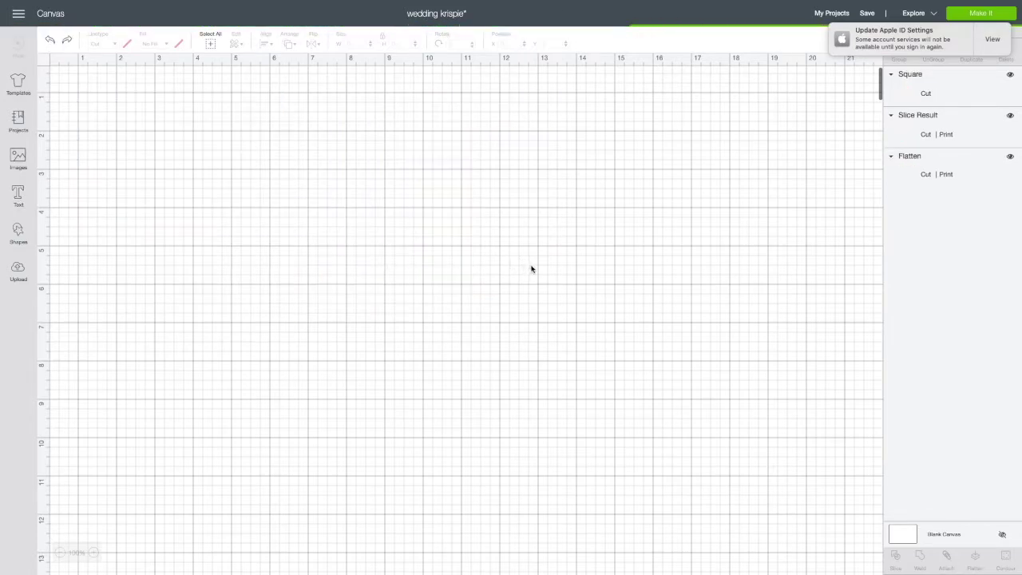
pyautogui.moveTo(589, 301); pyautogui.dragTo(354, 209)
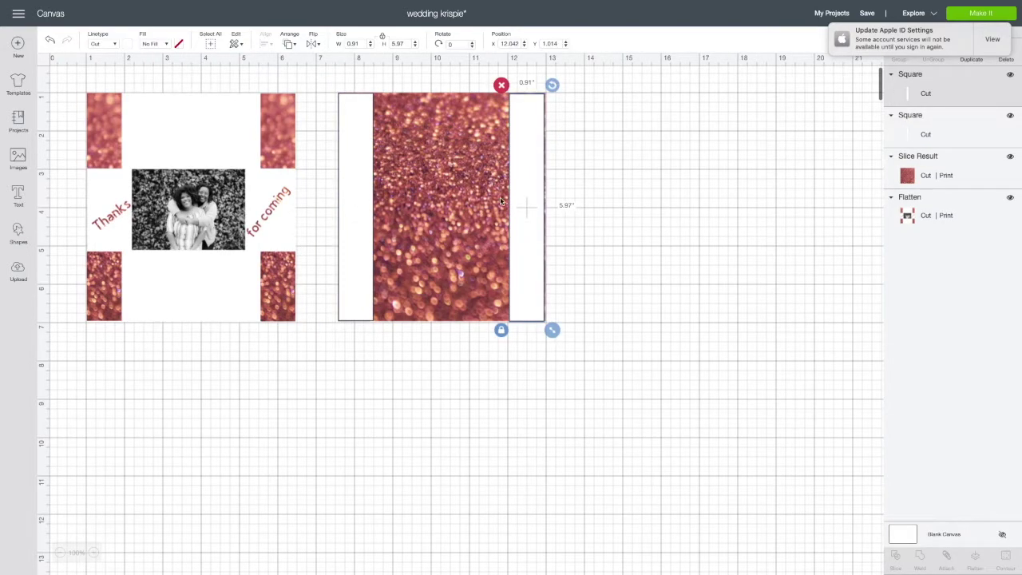
pyautogui.moveTo(527, 203); pyautogui.dragTo(528, 202)
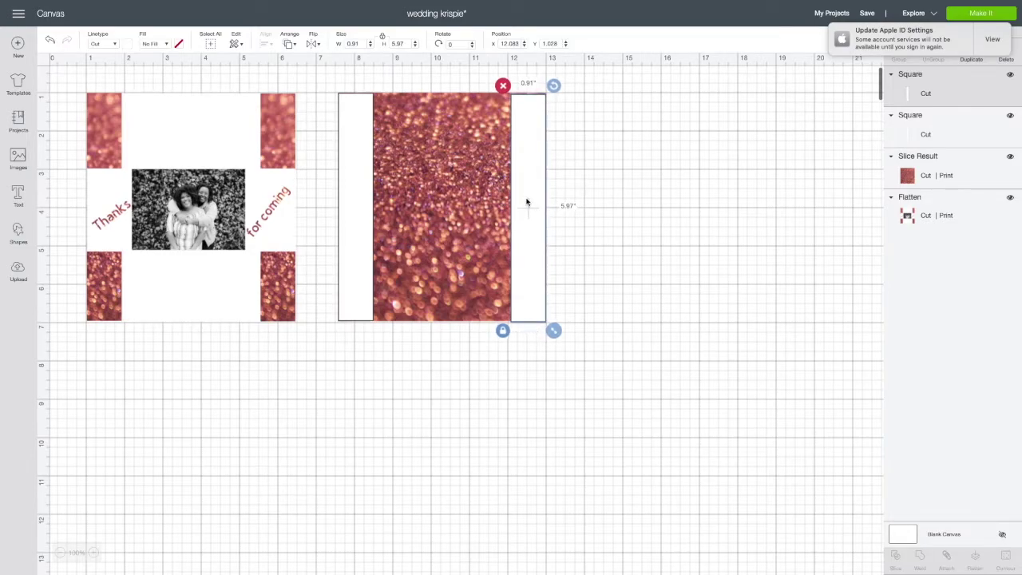
# - Delete both white strips from the glitter rectangle
pyautogui.click(500, 88)
pyautogui.click(366, 111)
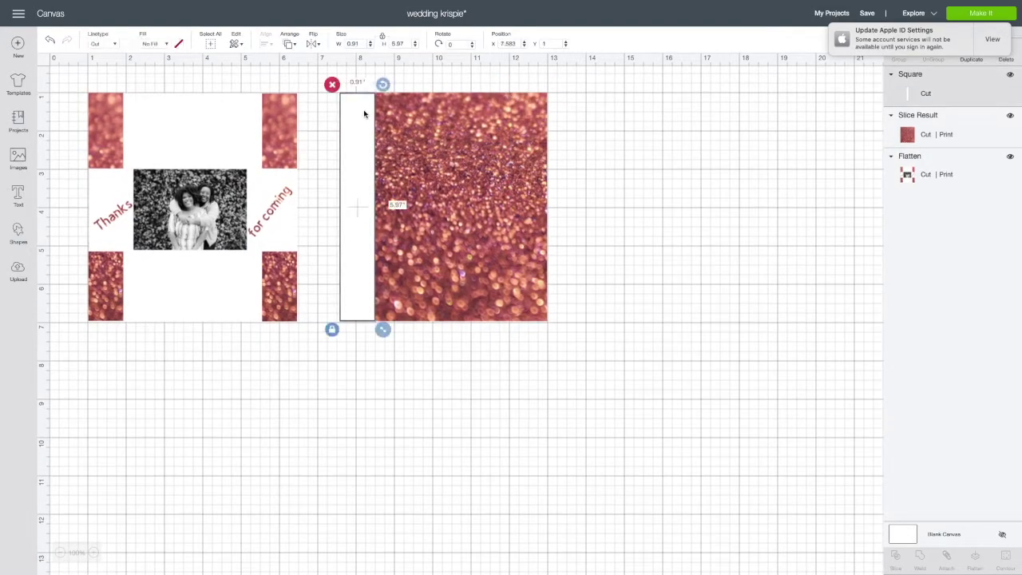
pyautogui.click(331, 83)
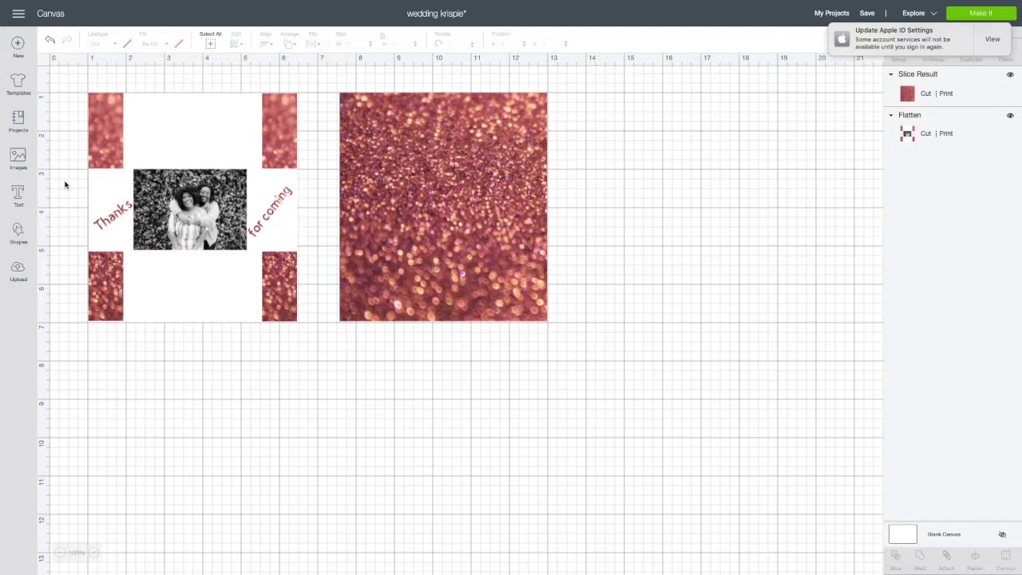
# - Add a new square shape, move it into the empty area right of the glitter rectangle and unlock its proportions
pyautogui.click(24, 237)
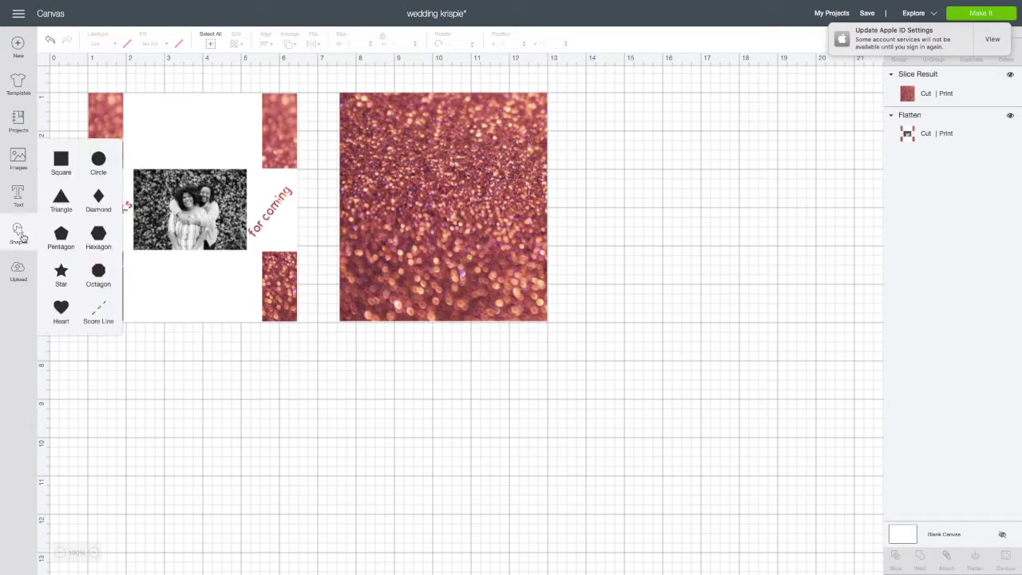
pyautogui.click(58, 160)
pyautogui.moveTo(199, 198); pyautogui.dragTo(654, 239)
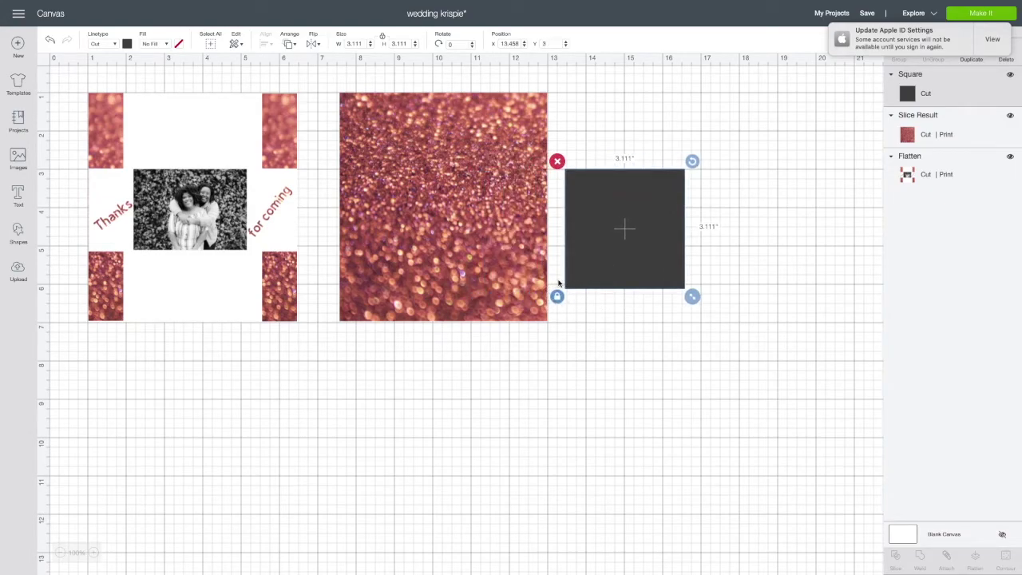
pyautogui.click(556, 297)
pyautogui.moveTo(595, 230); pyautogui.dragTo(608, 228)
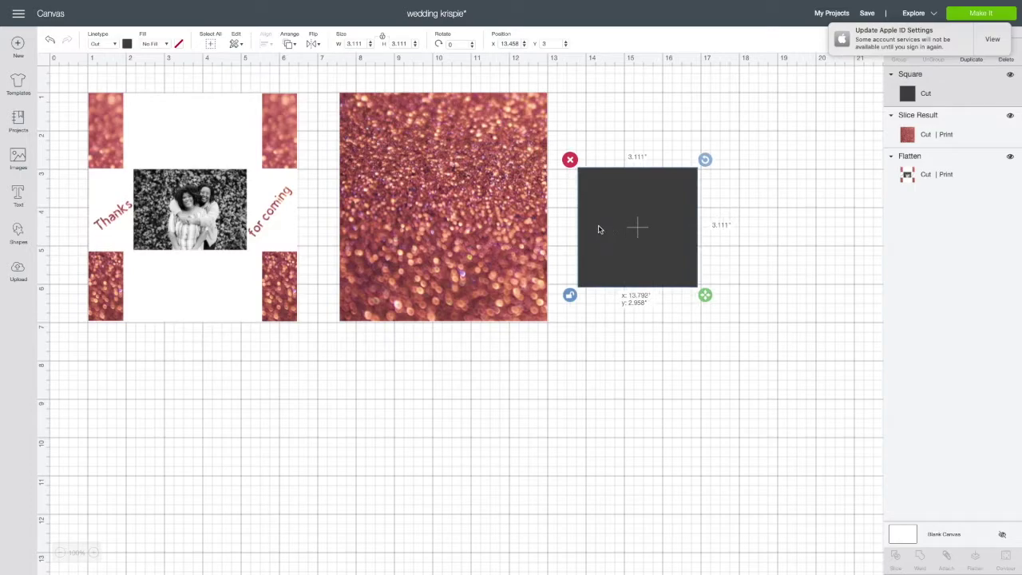
# - Colour the new square white and nudge it slightly toward the glitter rectangle
pyautogui.click(128, 44)
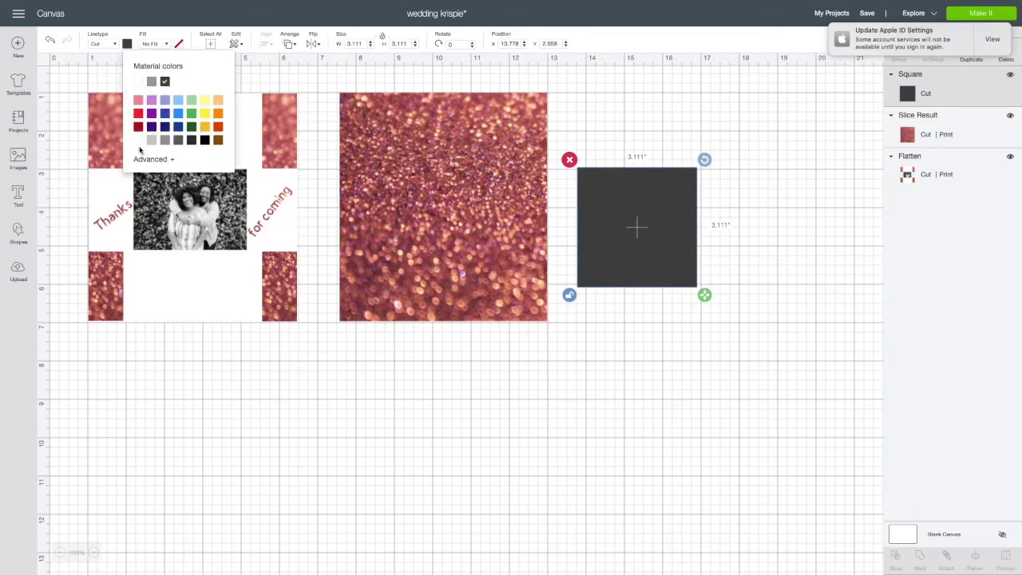
pyautogui.click(137, 142)
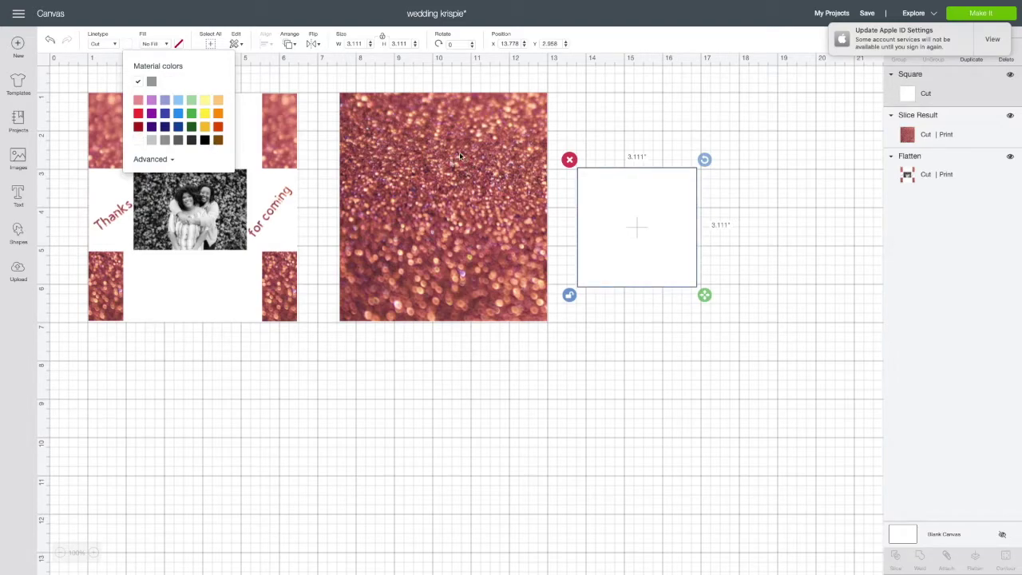
pyautogui.moveTo(631, 178); pyautogui.dragTo(627, 178)
pyautogui.hscroll(1, 409, 85)
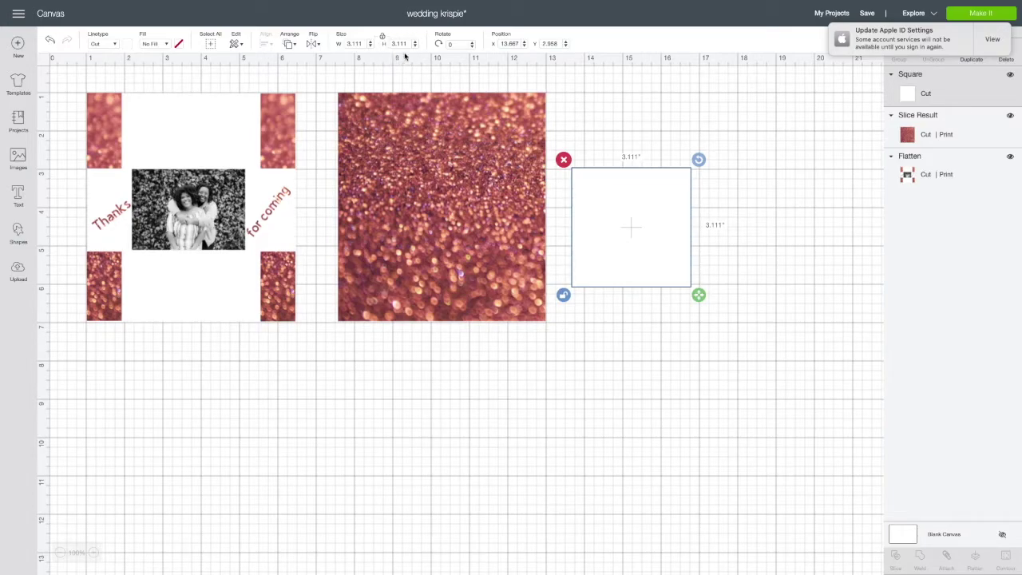
# - Set the white square's height to 2.16 inches and its width to 5.42 inches
pyautogui.click(405, 44)
pyautogui.press('BackSpace')
pyautogui.press('Return')
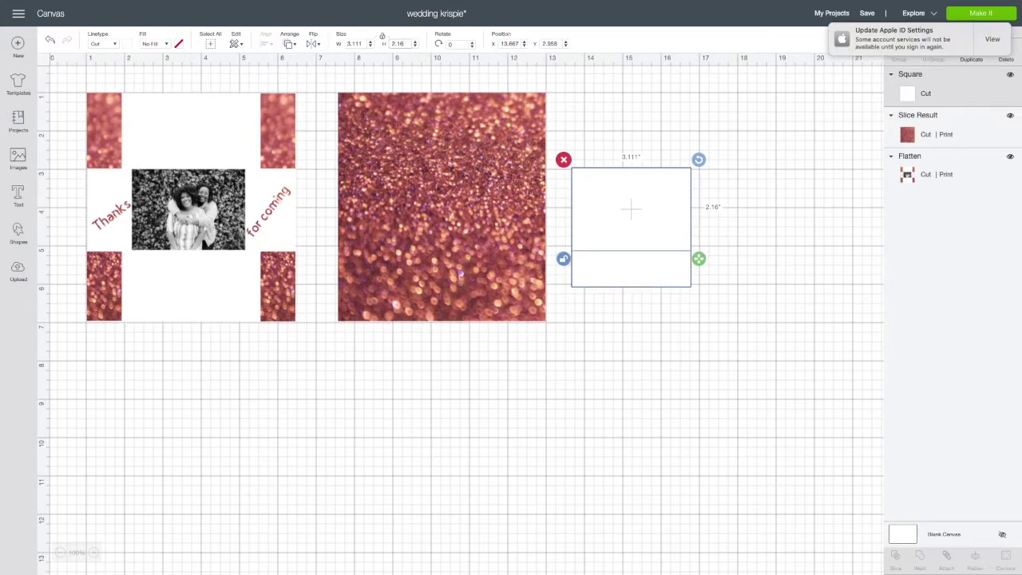
pyautogui.click(355, 43)
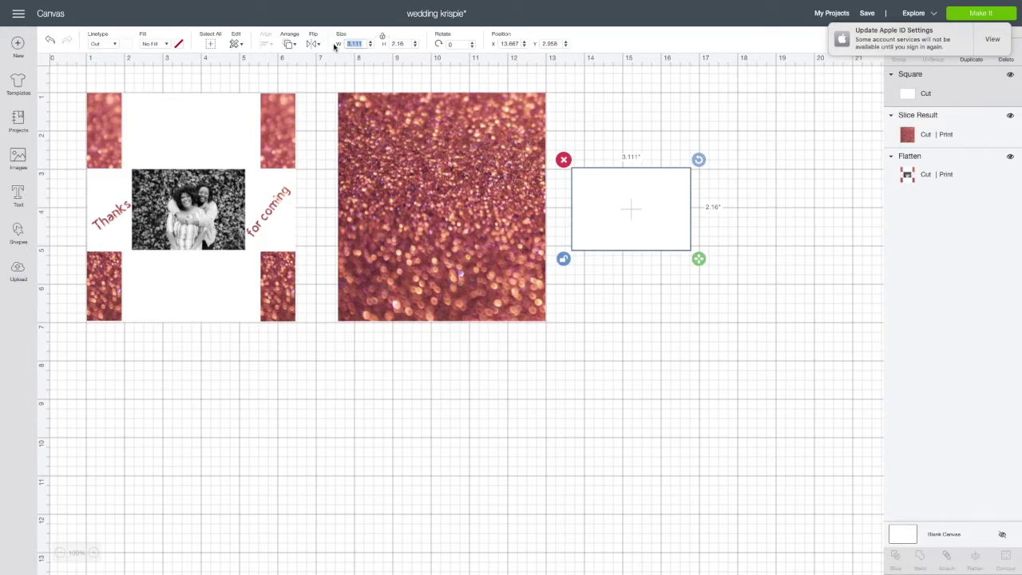
pyautogui.press('BackSpace')
pyautogui.press('Return')
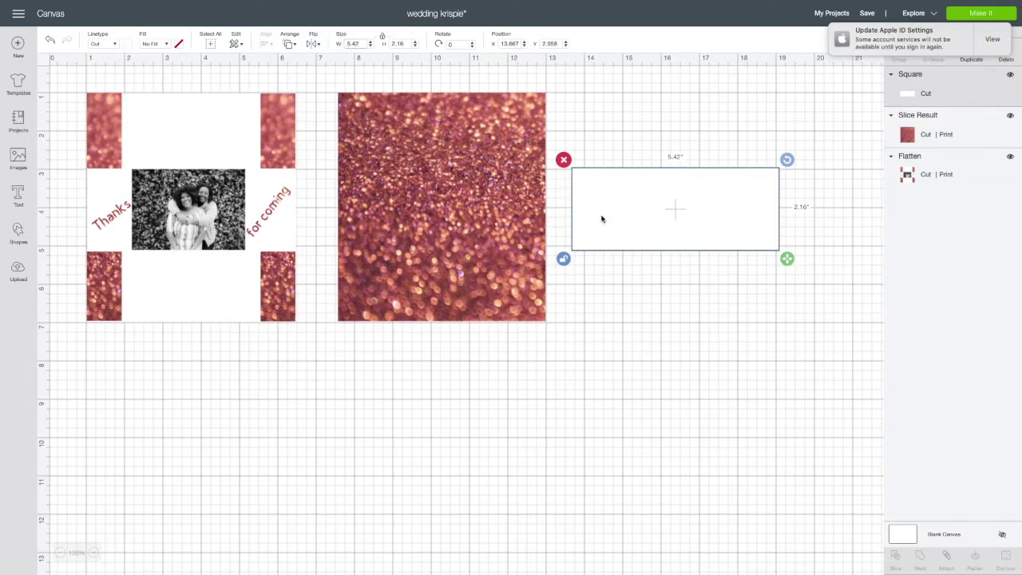
# - Position the white rectangle as a band across the middle of the glitter rectangle, level with the flattened design's photo
pyautogui.moveTo(602, 219); pyautogui.dragTo(370, 222)
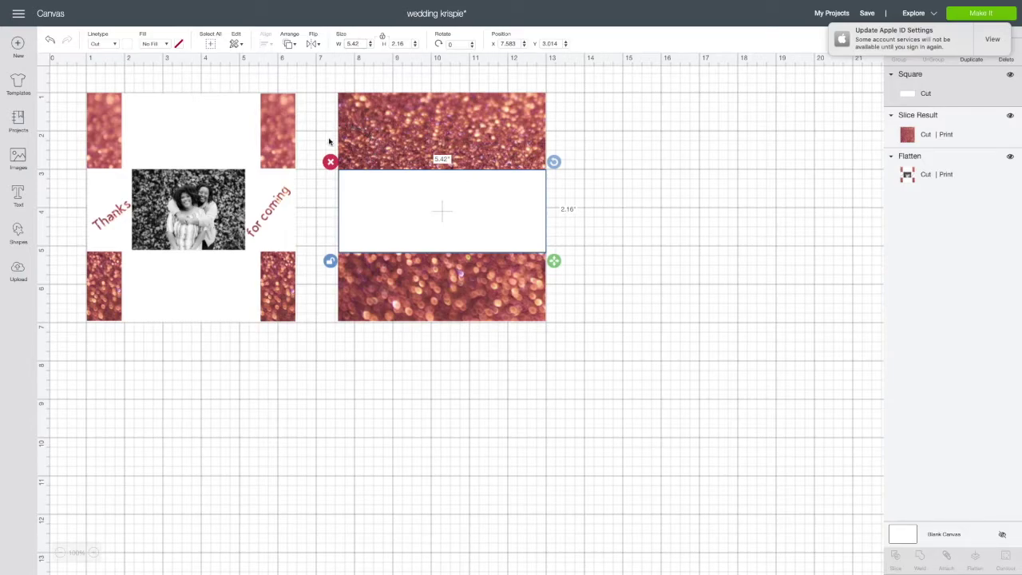
pyautogui.moveTo(368, 190); pyautogui.dragTo(368, 188)
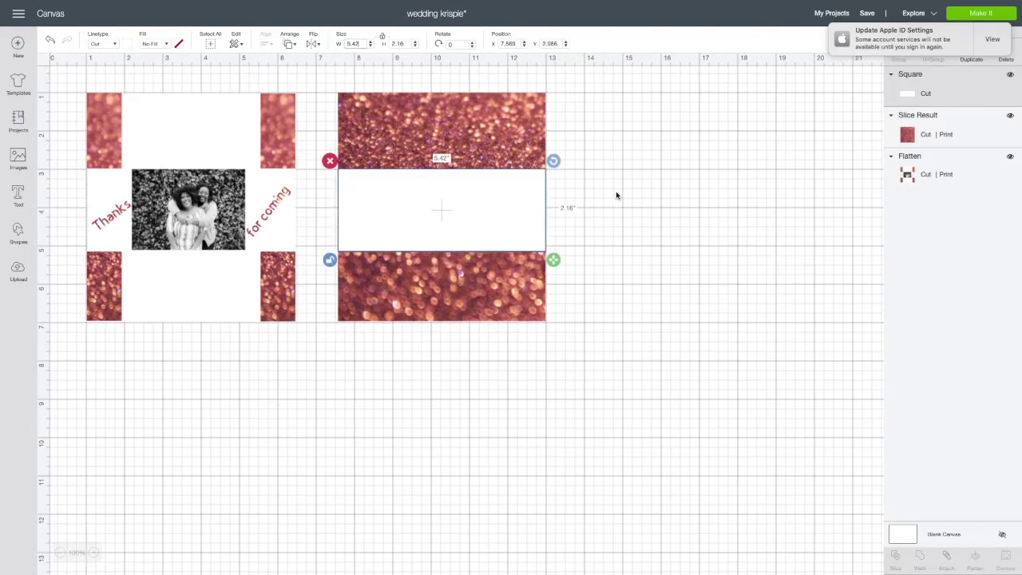
pyautogui.click(616, 195)
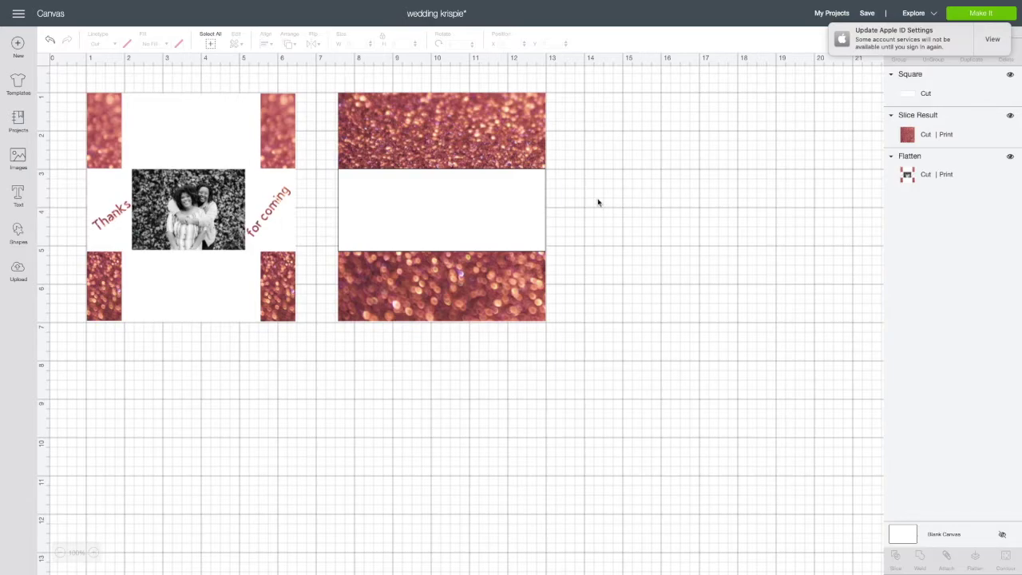
# - Upload the colour photo of the couple holding hands and save it as a Print Then Cut image
pyautogui.click(18, 272)
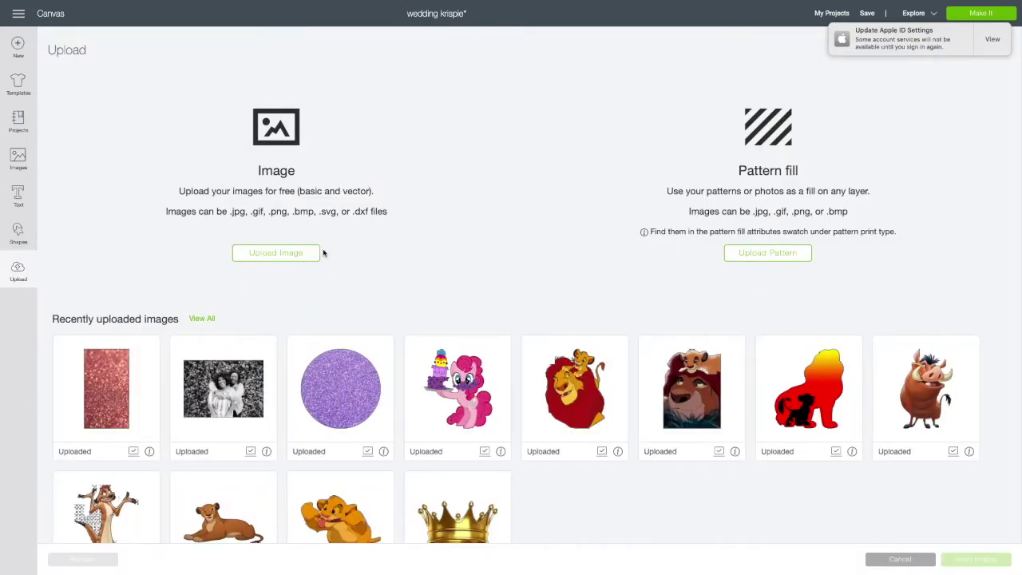
pyautogui.click(299, 258)
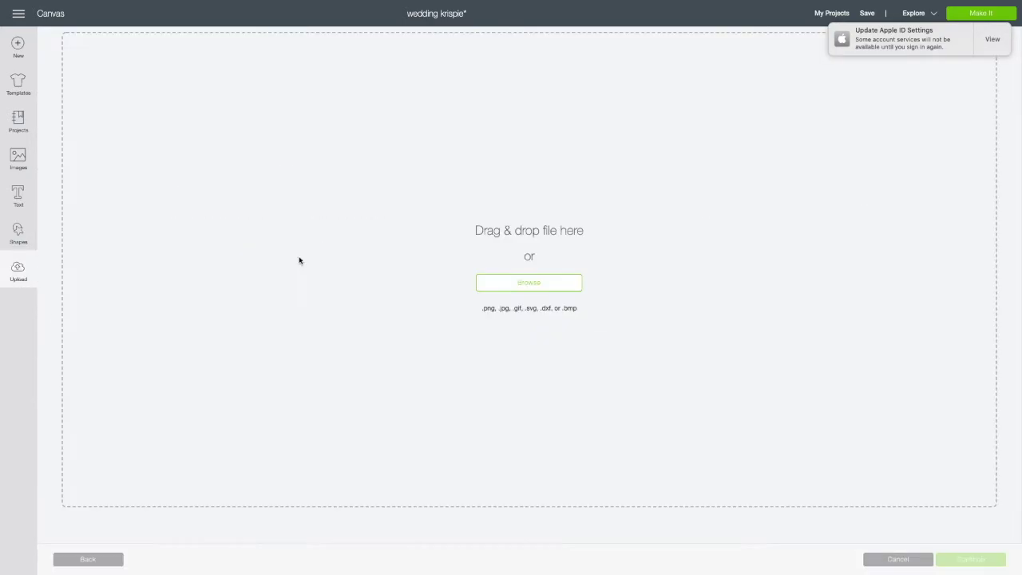
pyautogui.click(550, 285)
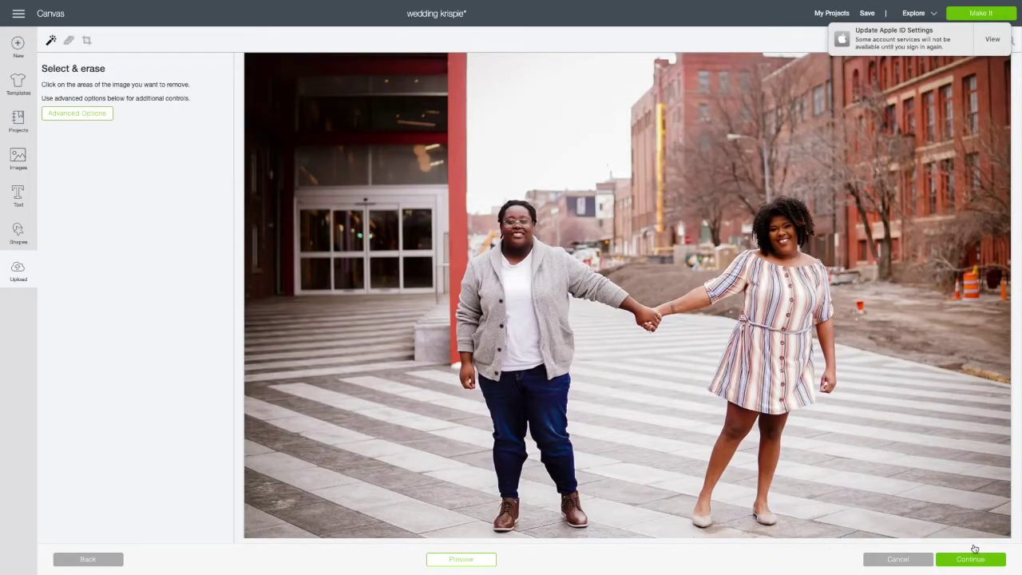
pyautogui.click(974, 558)
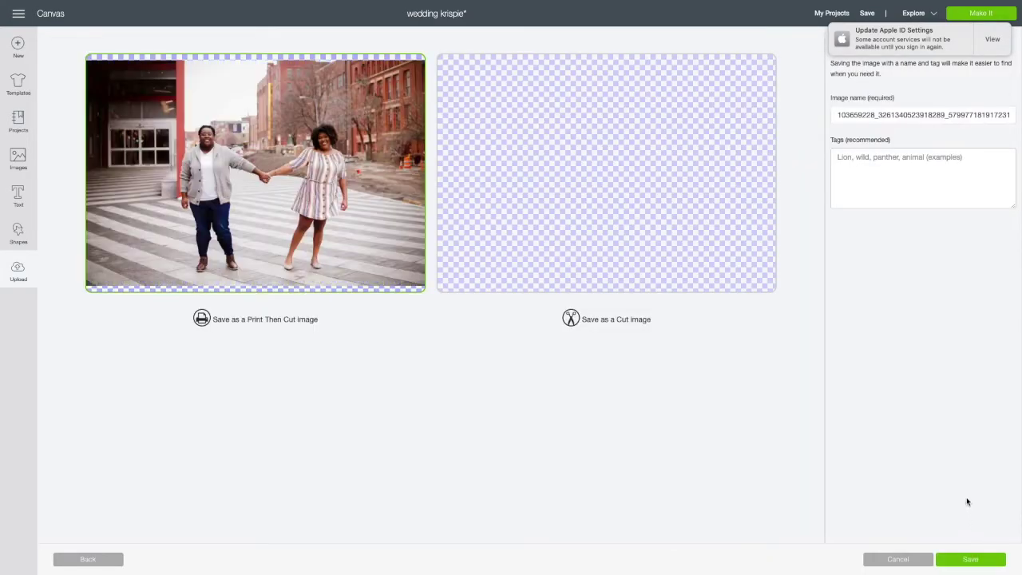
pyautogui.click(975, 563)
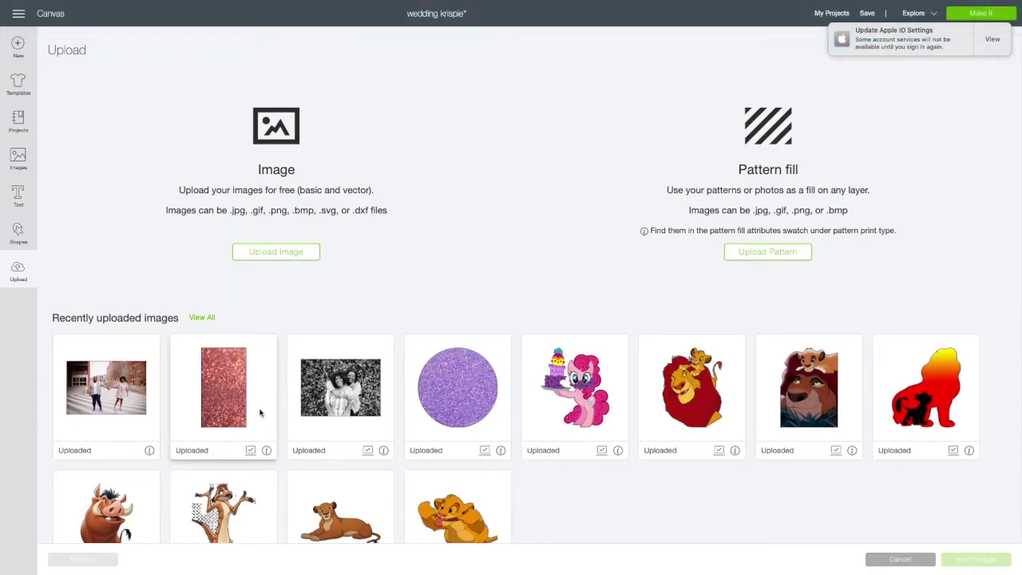
# - Insert the uploaded couple photo and scale it to about 3.17 × 2.11 inches, placing it inside the white band
pyautogui.click(153, 415)
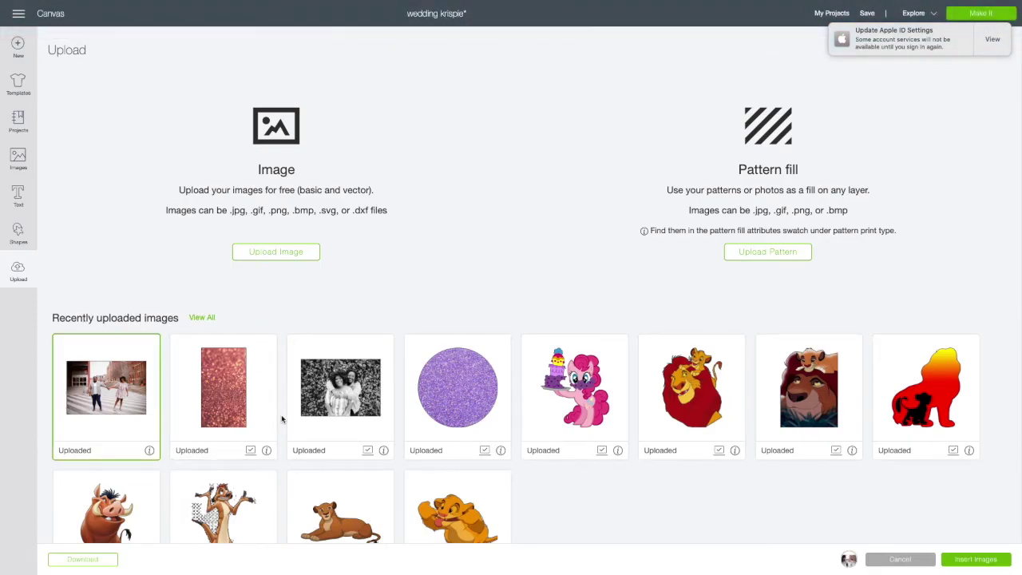
pyautogui.click(976, 559)
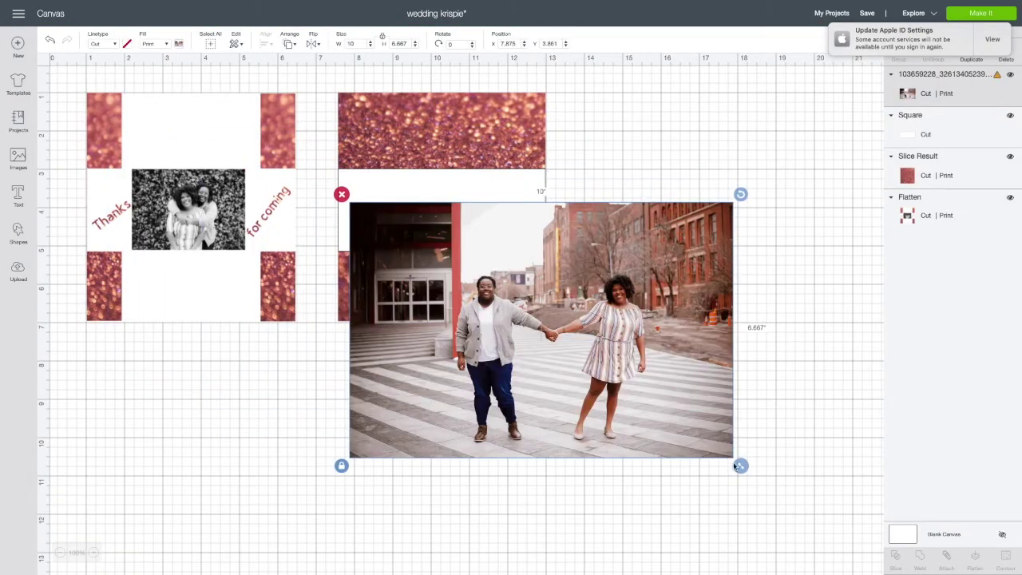
pyautogui.moveTo(541, 382); pyautogui.dragTo(508, 371)
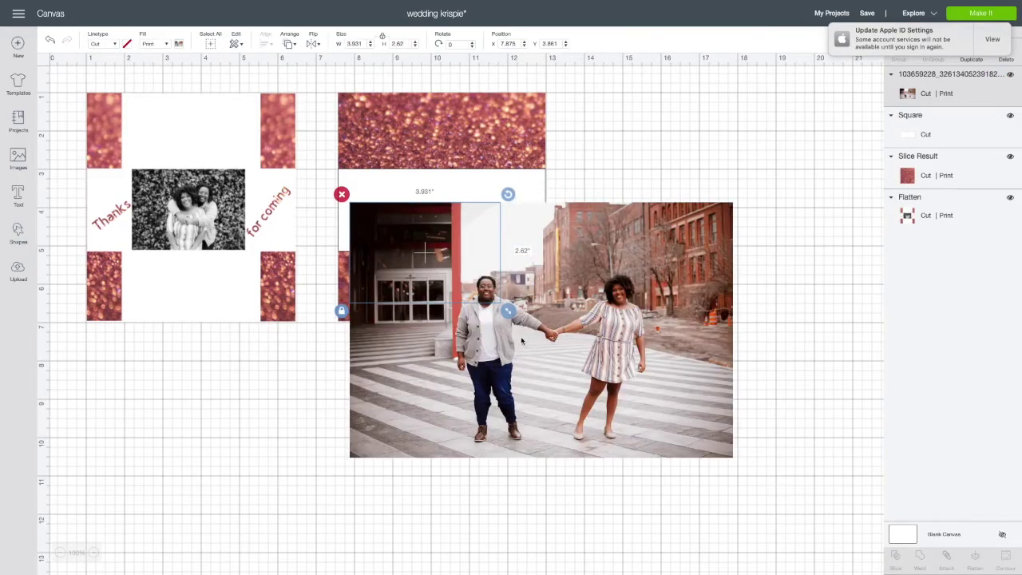
pyautogui.moveTo(443, 276); pyautogui.dragTo(458, 243)
pyautogui.moveTo(511, 281); pyautogui.dragTo(478, 233)
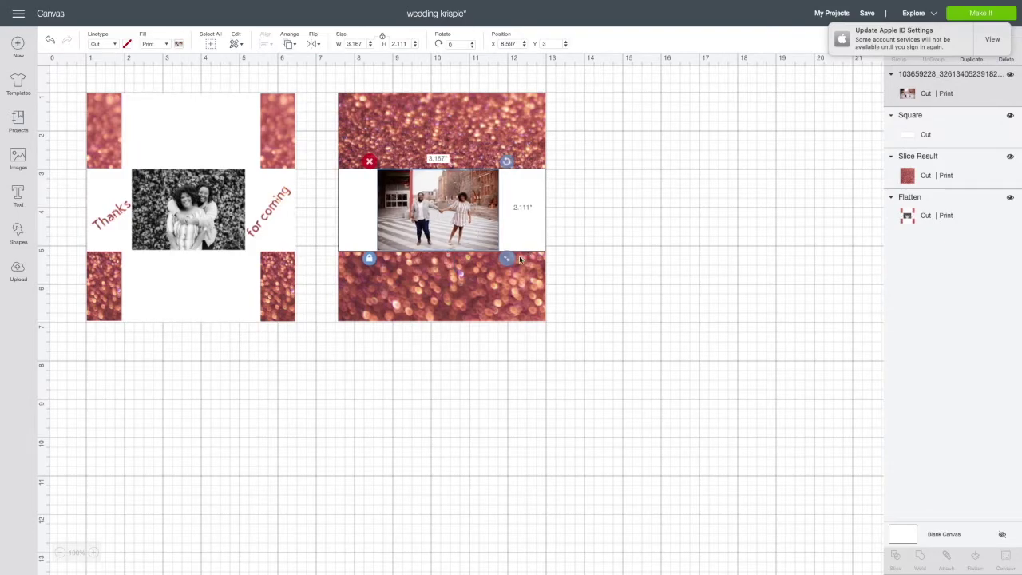
# - Fine-tune the couple photo's position so it sits centred in the white band
pyautogui.click(570, 255)
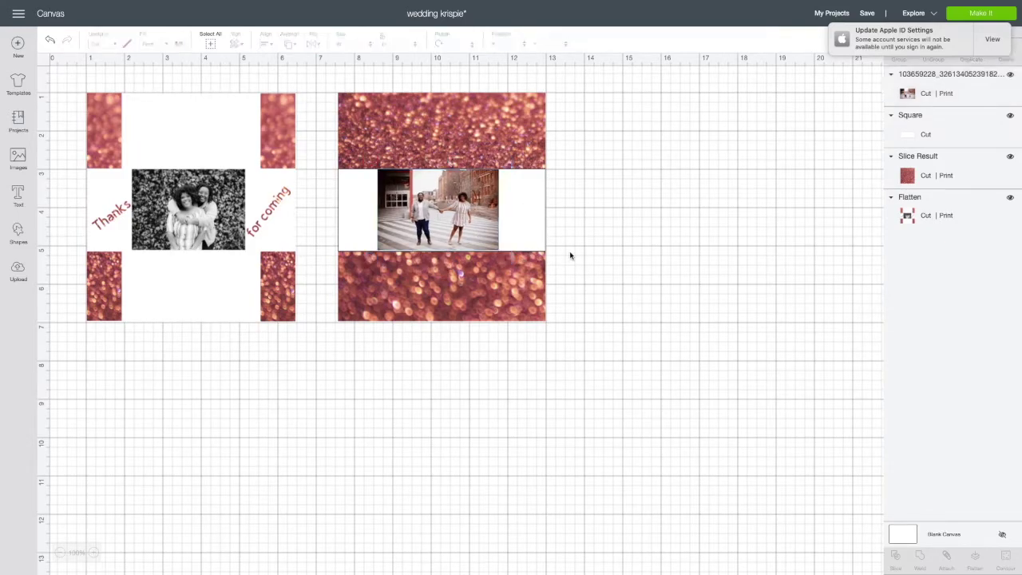
pyautogui.moveTo(478, 233); pyautogui.dragTo(479, 231)
pyautogui.click(606, 233)
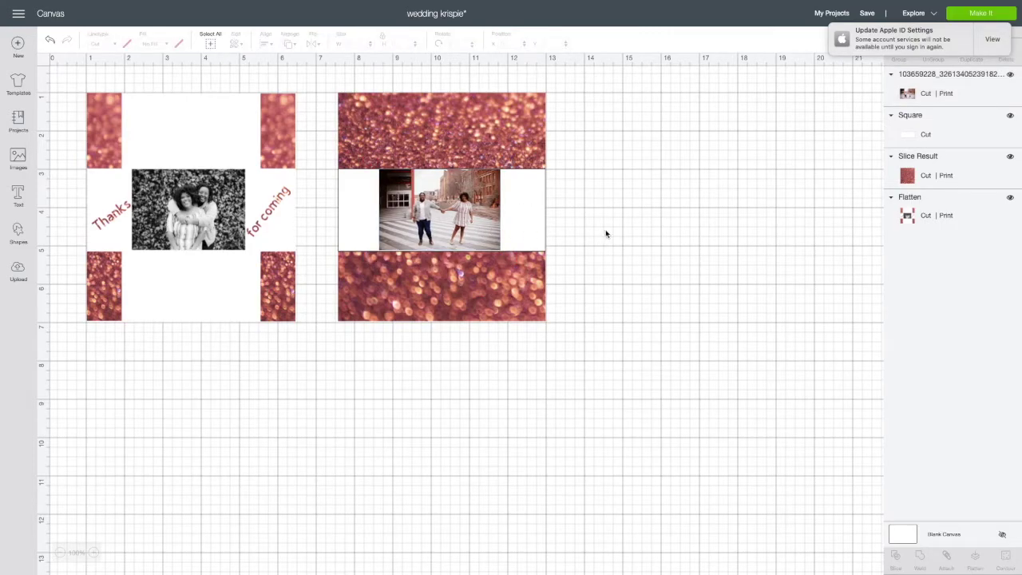
pyautogui.moveTo(487, 239); pyautogui.dragTo(482, 239)
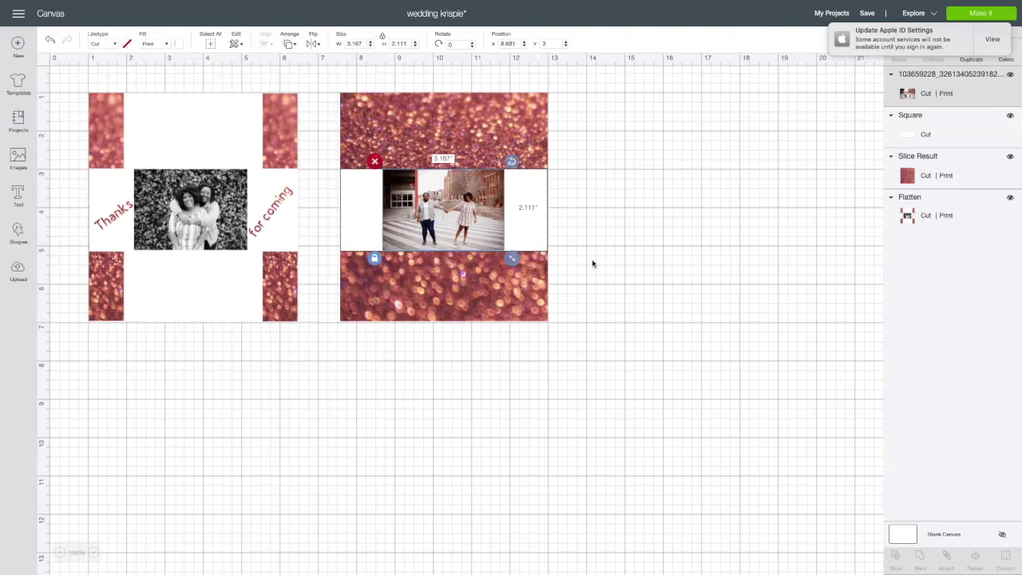
pyautogui.click(594, 263)
pyautogui.click(495, 250)
pyautogui.moveTo(511, 257); pyautogui.dragTo(512, 259)
pyautogui.hscroll(2, 578, 256)
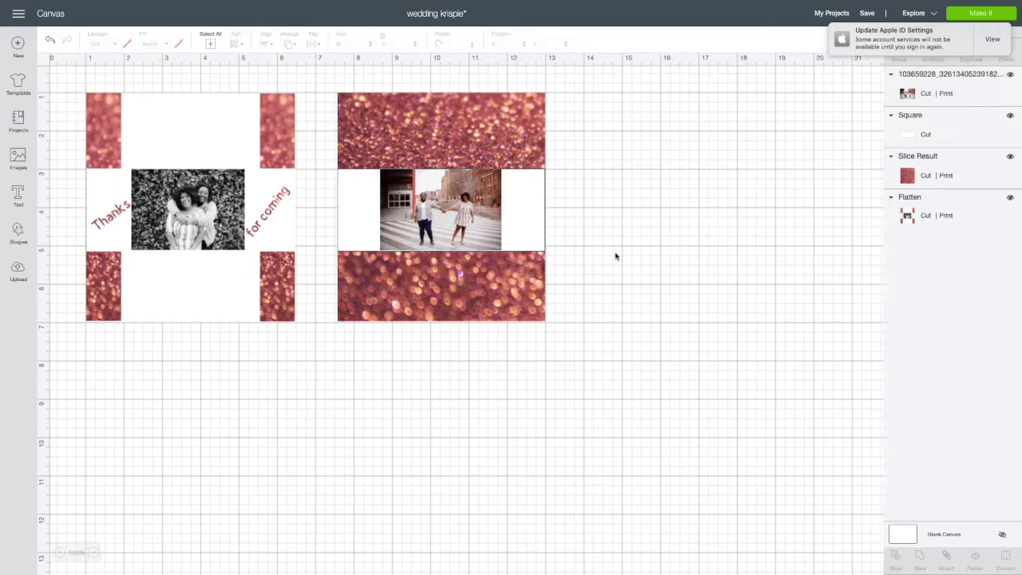
# - Add a text object reading "The" to the canvas
pyautogui.moveTo(511, 260); pyautogui.dragTo(511, 261)
pyautogui.click(604, 258)
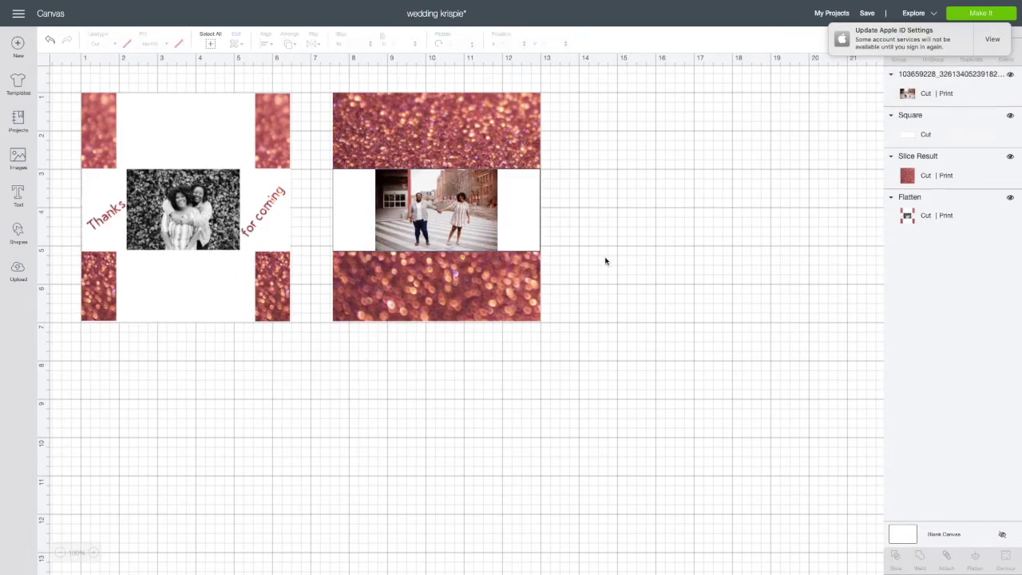
pyautogui.click(27, 201)
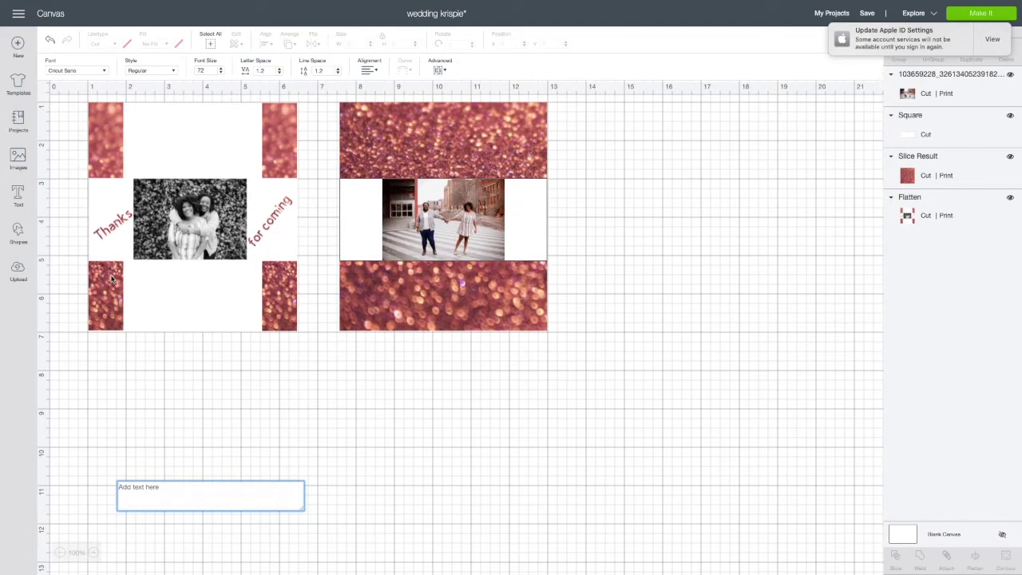
pyautogui.write('The')
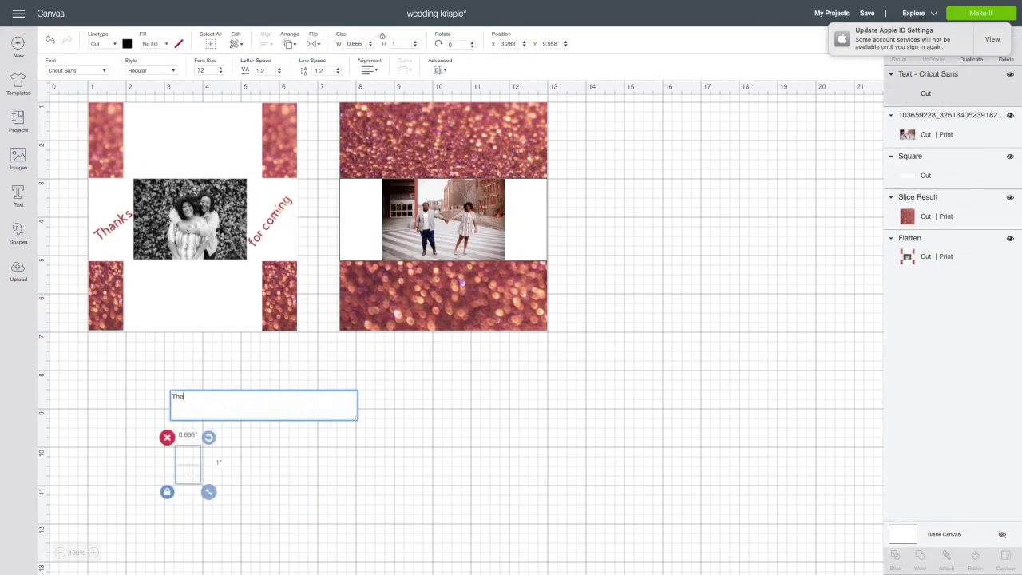
# - Insert the previously uploaded rose glitter image and place it in the empty area beside the second design
pyautogui.click(18, 271)
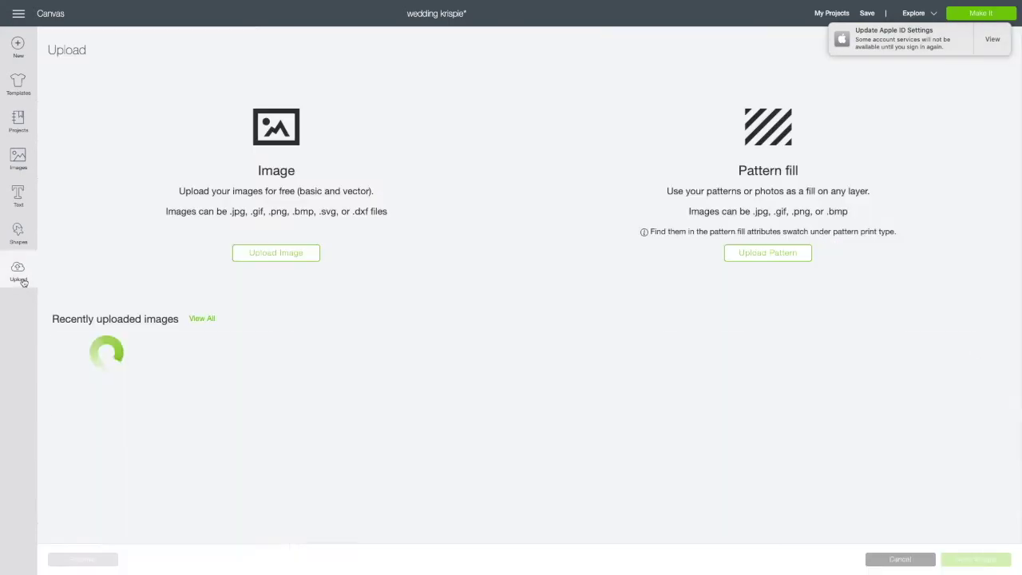
pyautogui.click(243, 401)
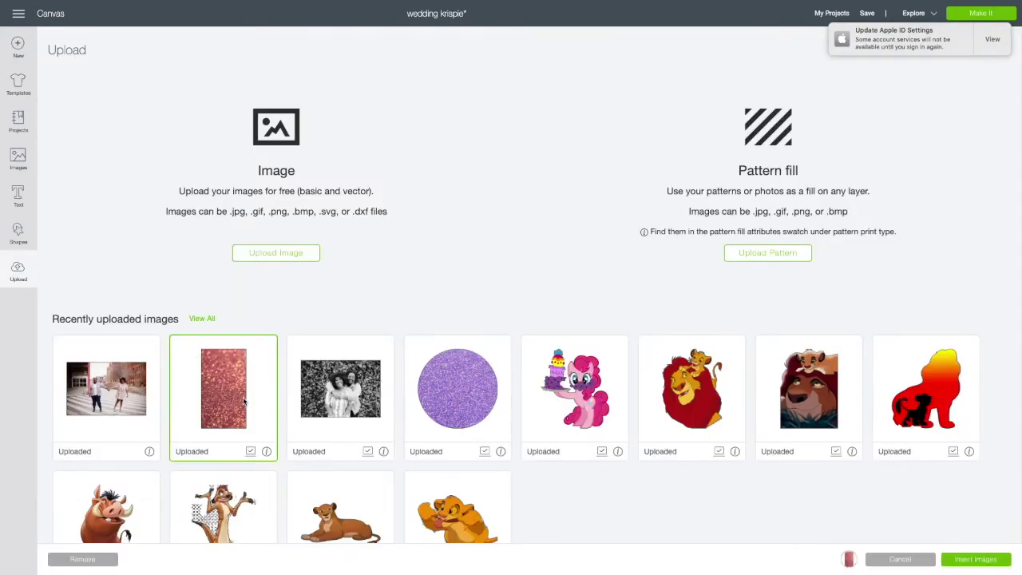
pyautogui.click(977, 559)
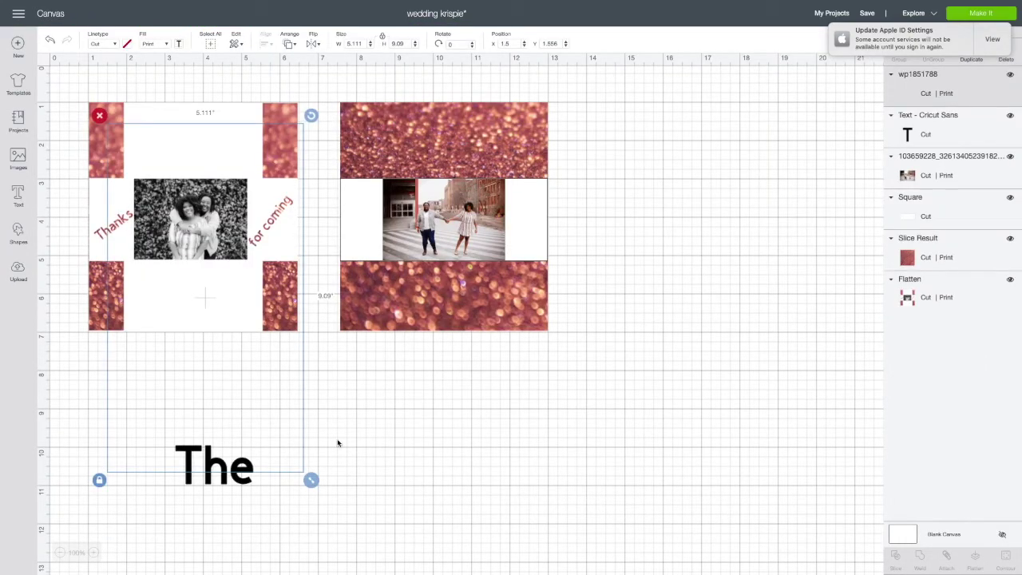
pyautogui.moveTo(299, 434); pyautogui.dragTo(748, 461)
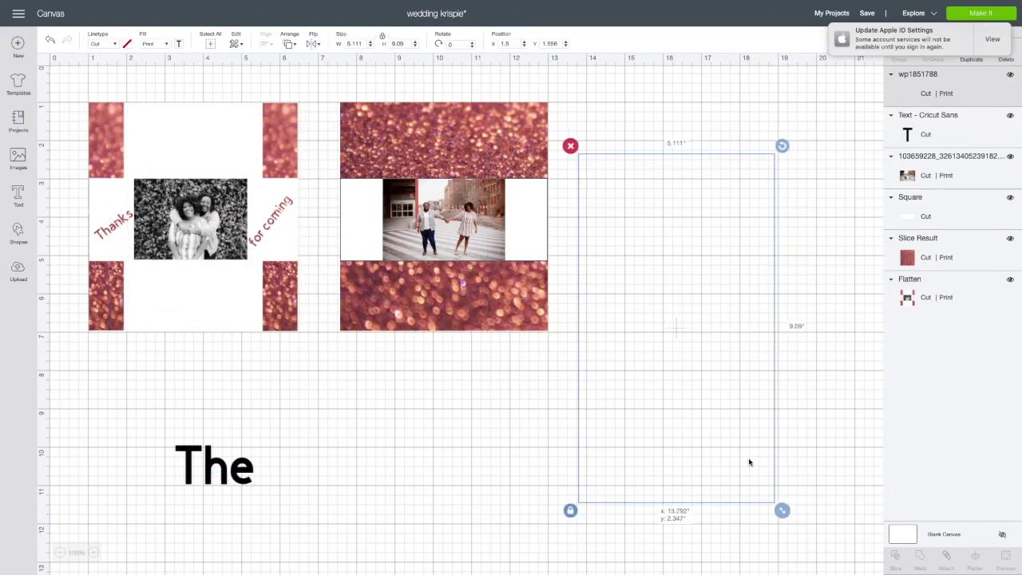
# - Reduce the letter spacing of the text "The" to 0.8
pyautogui.click(205, 480)
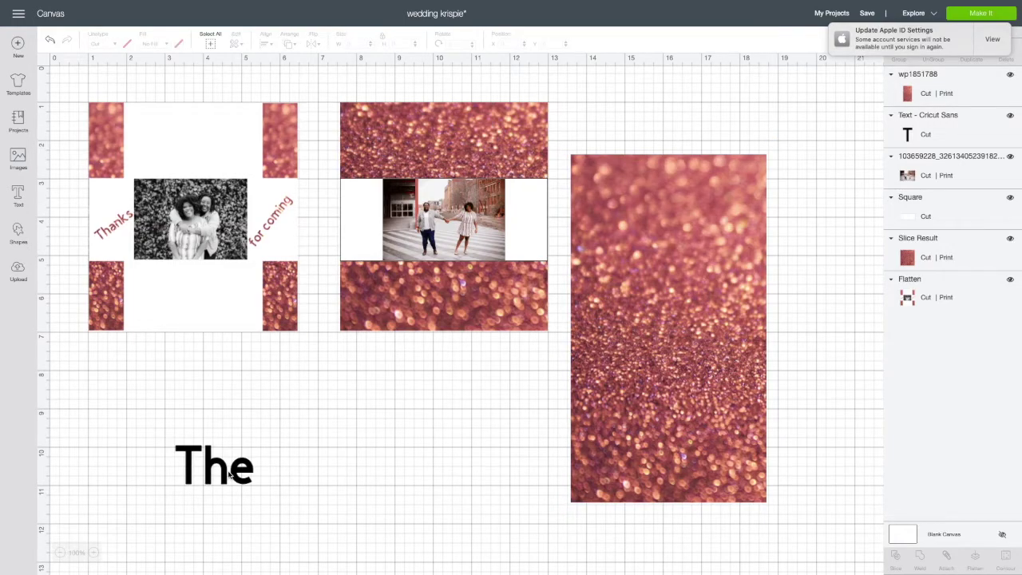
pyautogui.click(230, 474)
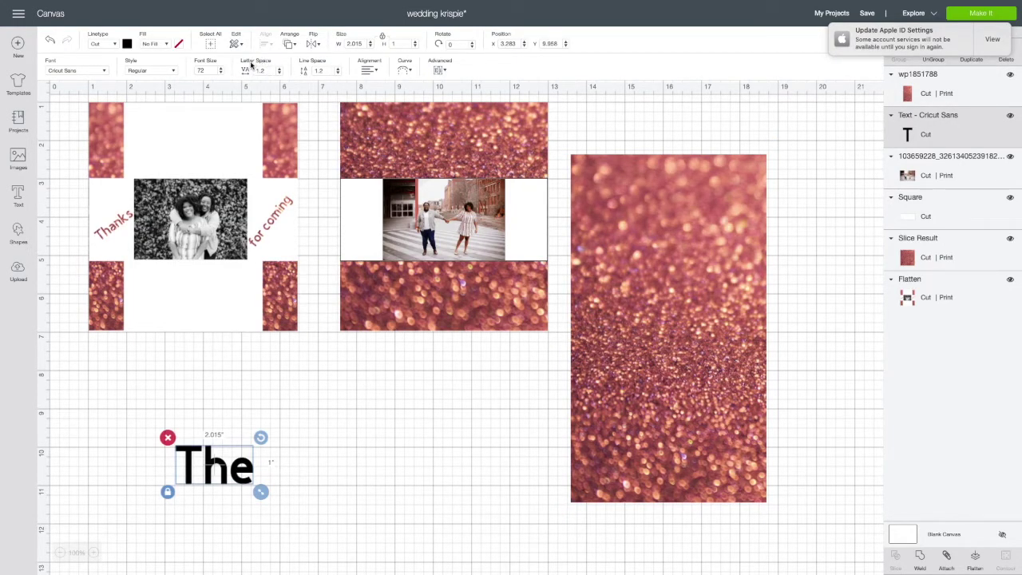
pyautogui.click(280, 74)
pyautogui.click(280, 74)
pyautogui.click(281, 74)
pyautogui.click(280, 73)
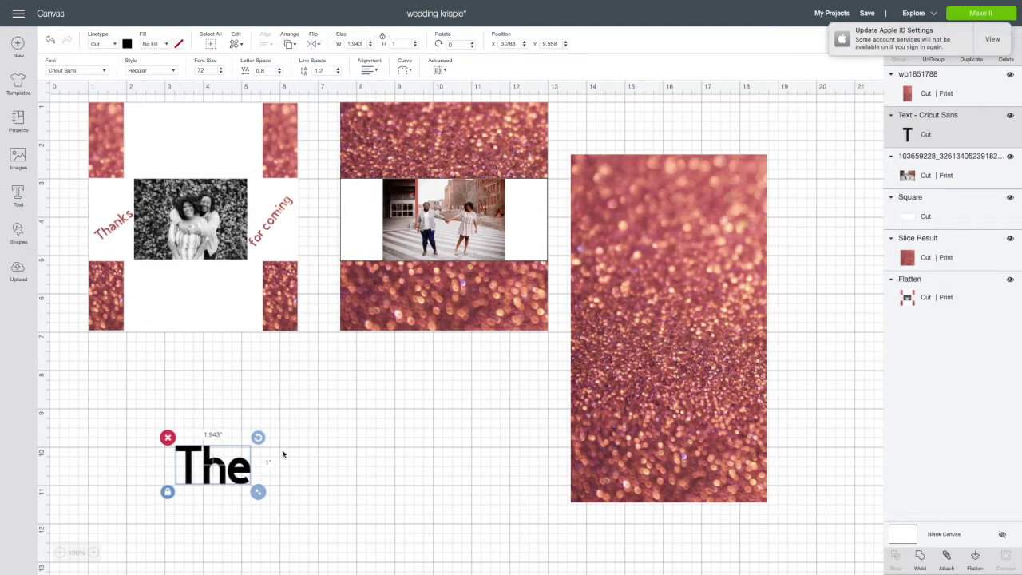
# - Rotate the text "The" to about 270° so it reads vertically and scale it to about 0.59 × 1.14 inches over the loose glitter image
pyautogui.moveTo(258, 490); pyautogui.dragTo(285, 453)
pyautogui.click(198, 454)
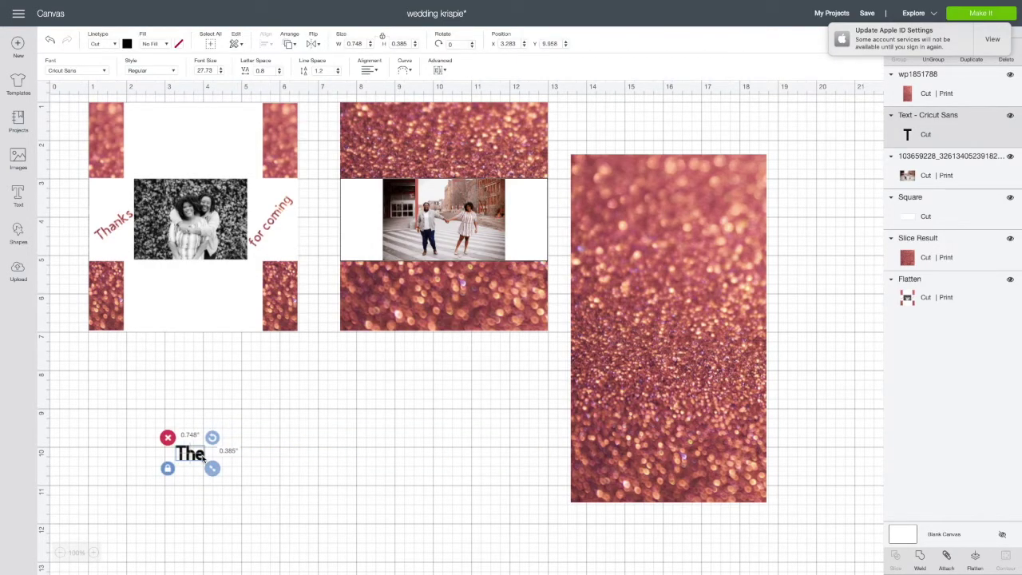
pyautogui.click(156, 44)
pyautogui.scroll(1, 209, 218)
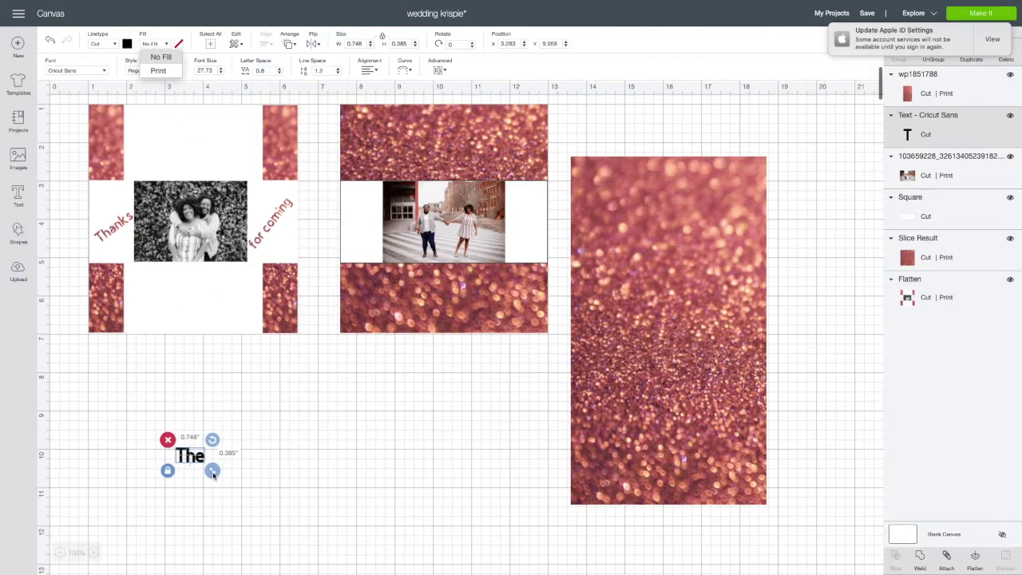
pyautogui.click(214, 471)
pyautogui.moveTo(214, 471); pyautogui.dragTo(364, 287)
pyautogui.moveTo(397, 256); pyautogui.dragTo(338, 244)
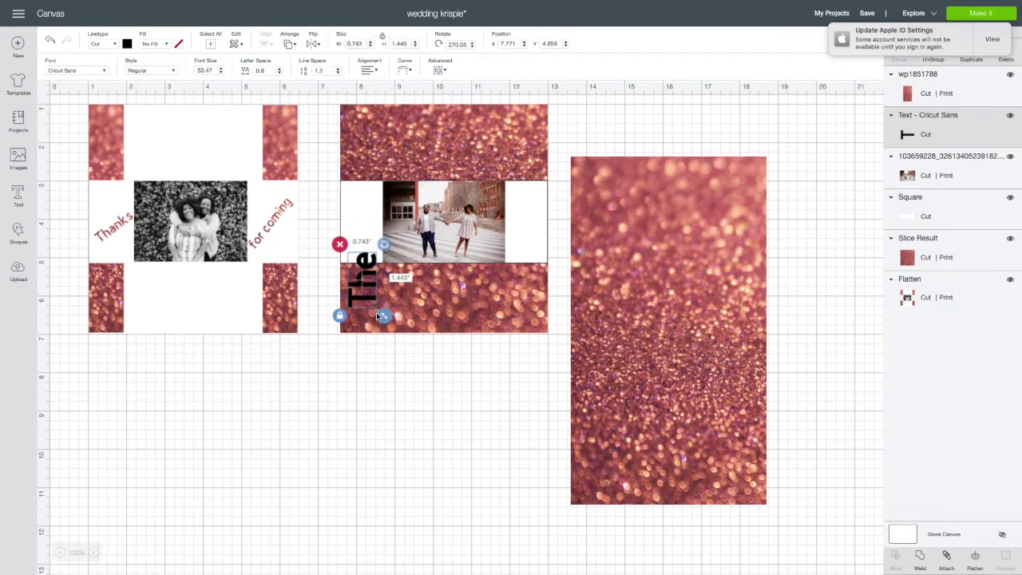
pyautogui.moveTo(384, 317); pyautogui.dragTo(613, 427)
# - Slice "The" out of the loose glitter image and place the glitter-filled word in the white band before the couple photo
pyautogui.moveTo(557, 409); pyautogui.dragTo(708, 429)
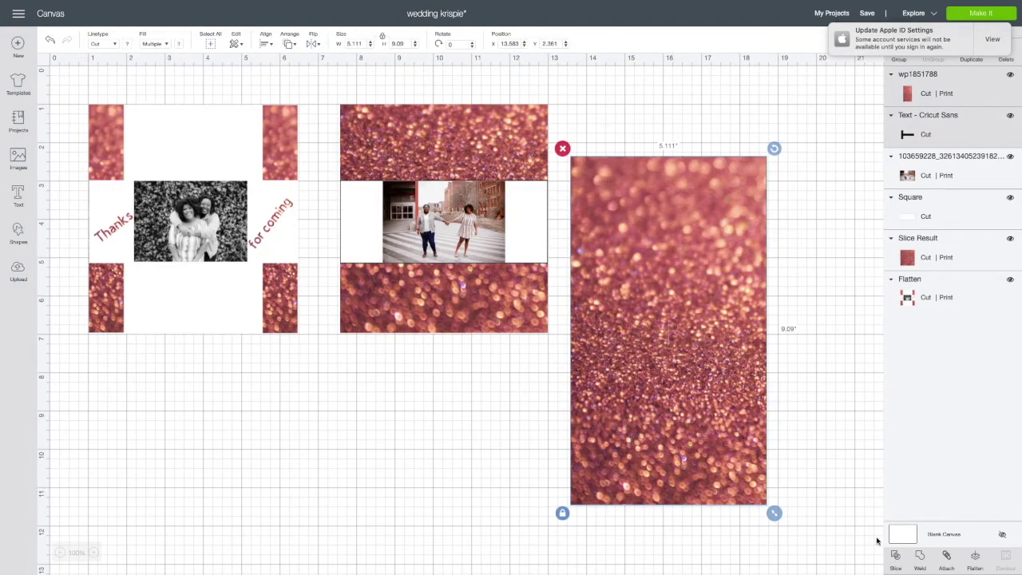
pyautogui.click(896, 558)
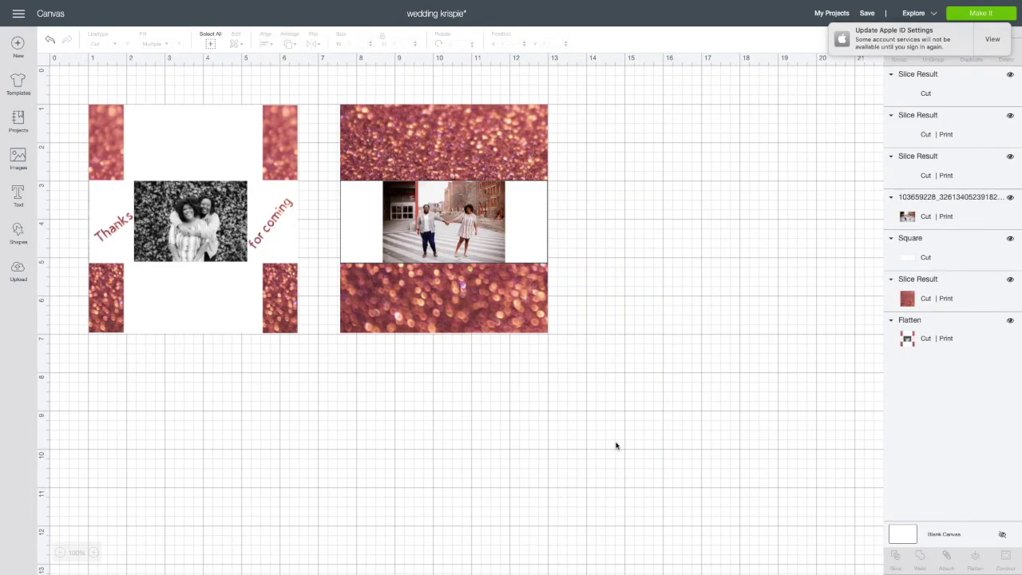
pyautogui.moveTo(623, 411); pyautogui.dragTo(378, 235)
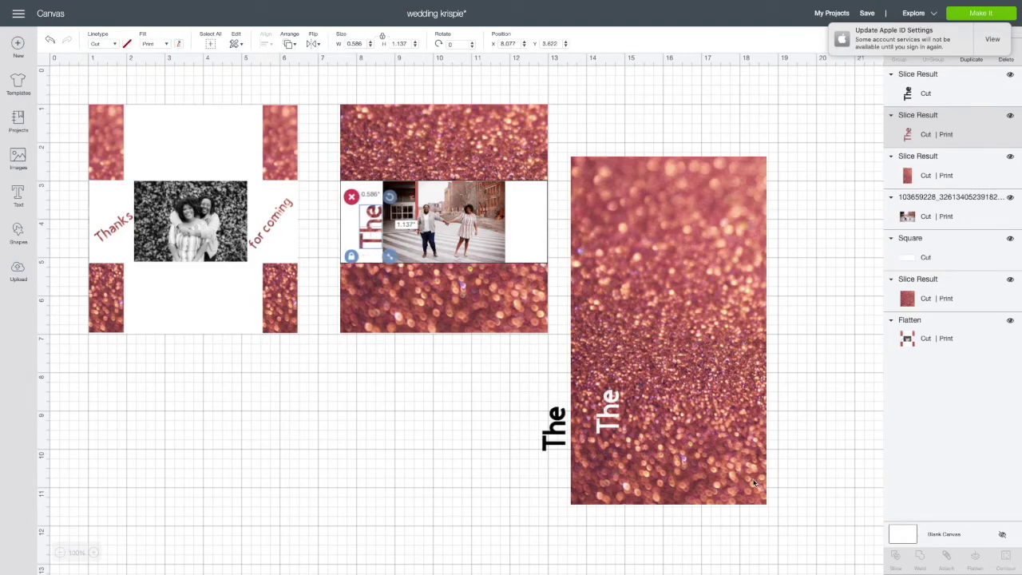
pyautogui.click(794, 499)
pyautogui.scroll(-1, 391, 395)
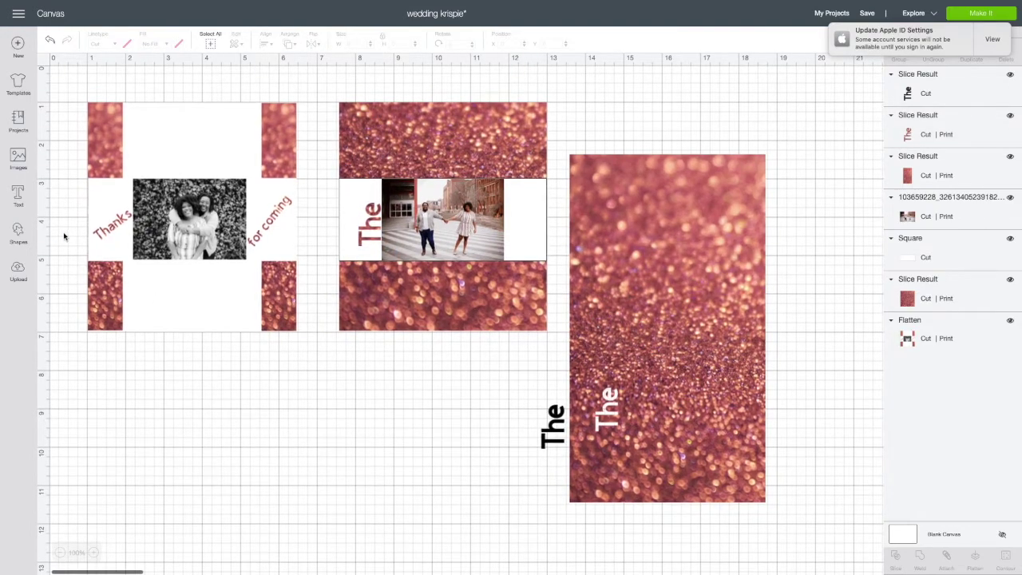
# - Add a text object with the couple's surname in possessive form
pyautogui.click(16, 200)
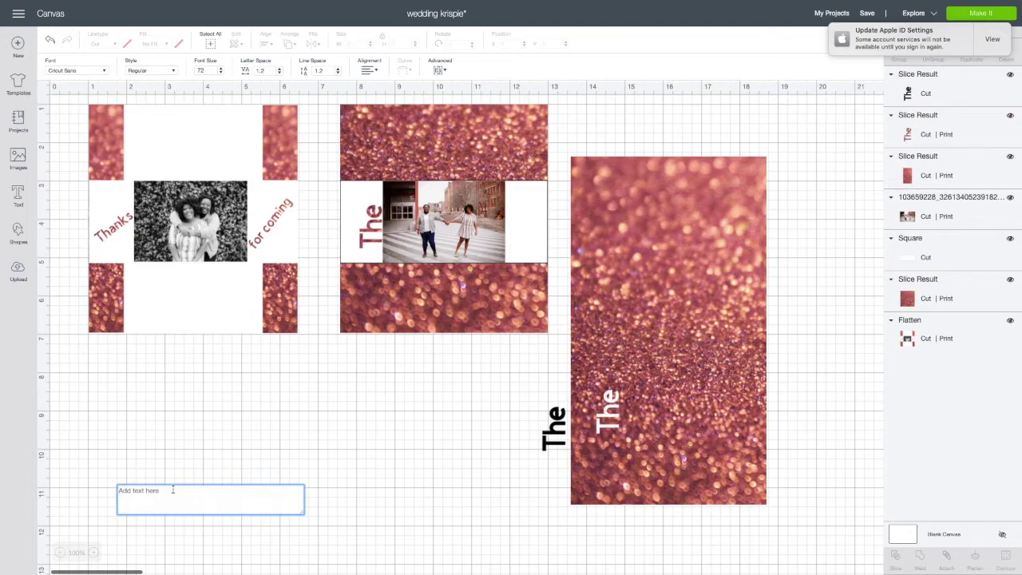
pyautogui.write('Morris')
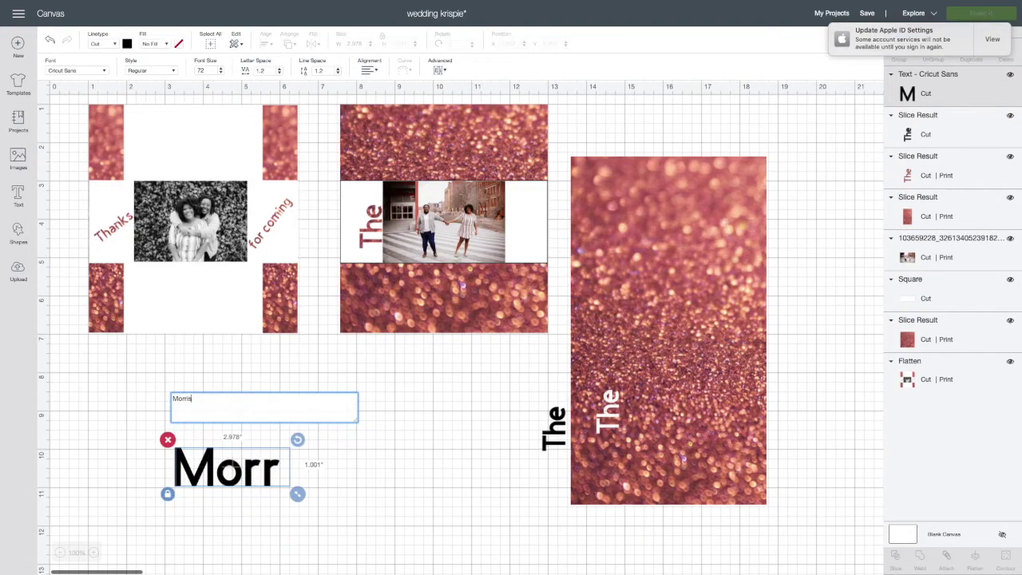
pyautogui.write("'s")
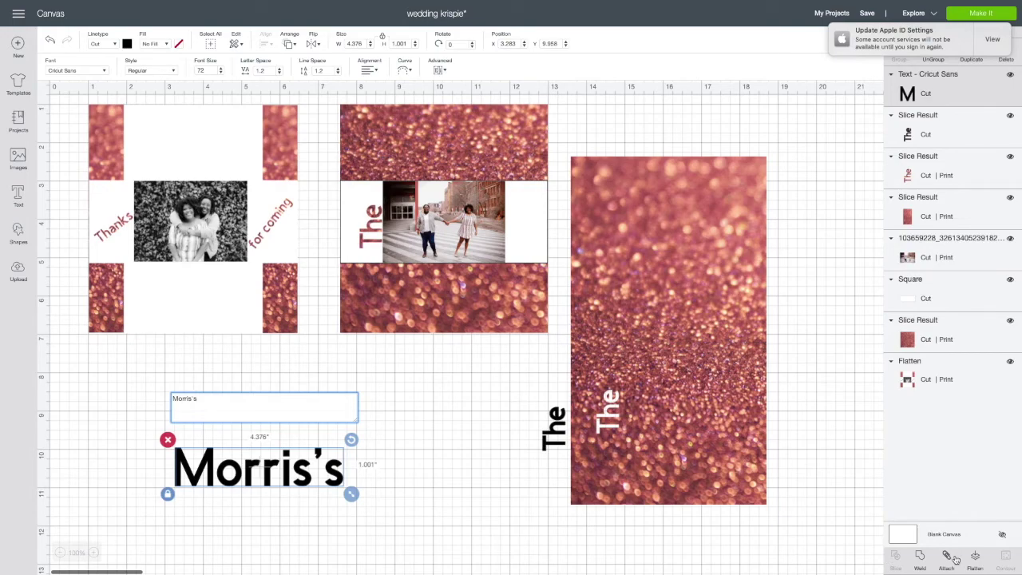
# - Rotate the surname text to read vertically and scale it to about 0.43 × 1.77 inches, fitting the white band after the couple photo
pyautogui.moveTo(351, 495); pyautogui.dragTo(480, 296)
pyautogui.click(305, 440)
pyautogui.moveTo(392, 363); pyautogui.dragTo(391, 363)
pyautogui.moveTo(243, 461); pyautogui.dragTo(524, 194)
pyautogui.moveTo(550, 240); pyautogui.dragTo(533, 223)
pyautogui.moveTo(547, 281); pyautogui.dragTo(487, 226)
pyautogui.click(523, 233)
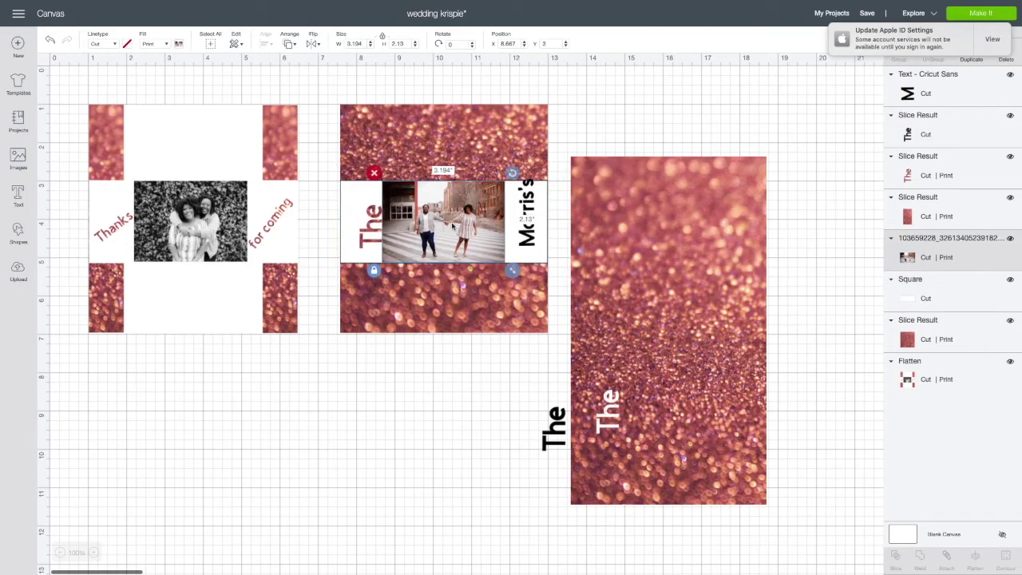
# - Slice the surname out of the loose glitter image and place the glitter-filled surname at the outer end of the white band
pyautogui.click(379, 226)
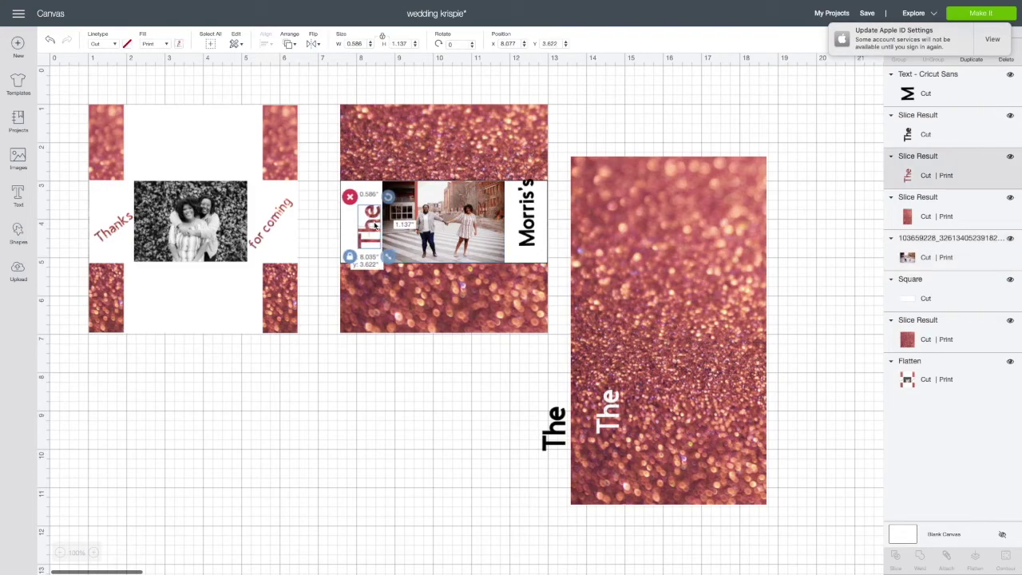
pyautogui.moveTo(526, 230); pyautogui.dragTo(591, 233)
pyautogui.click(568, 224)
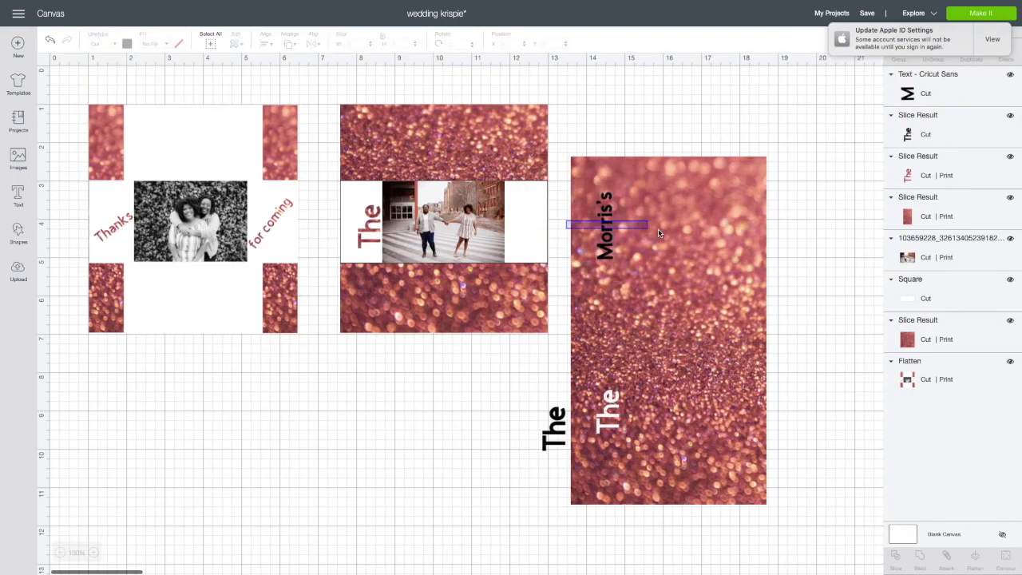
pyautogui.click(686, 235)
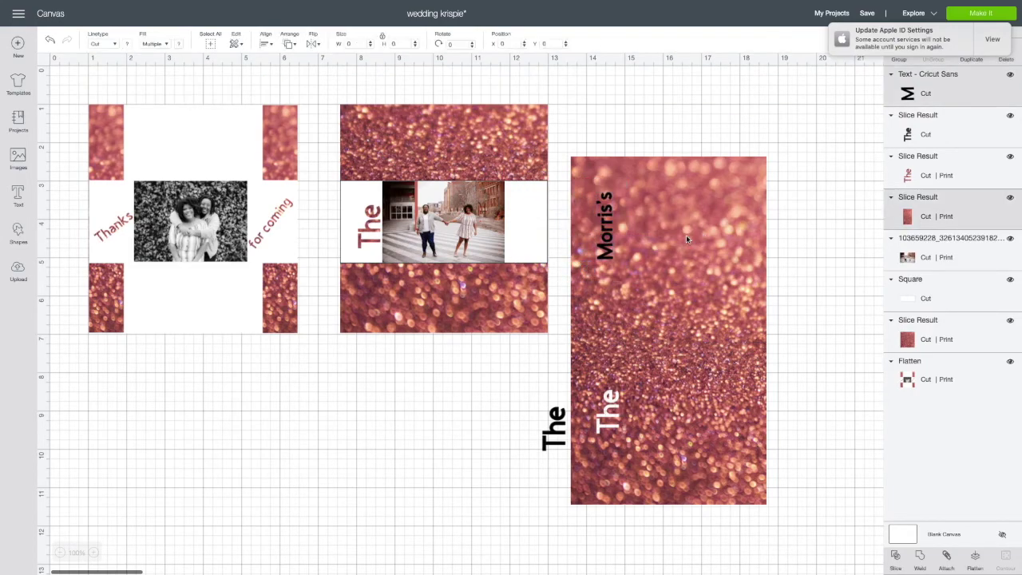
pyautogui.click(896, 562)
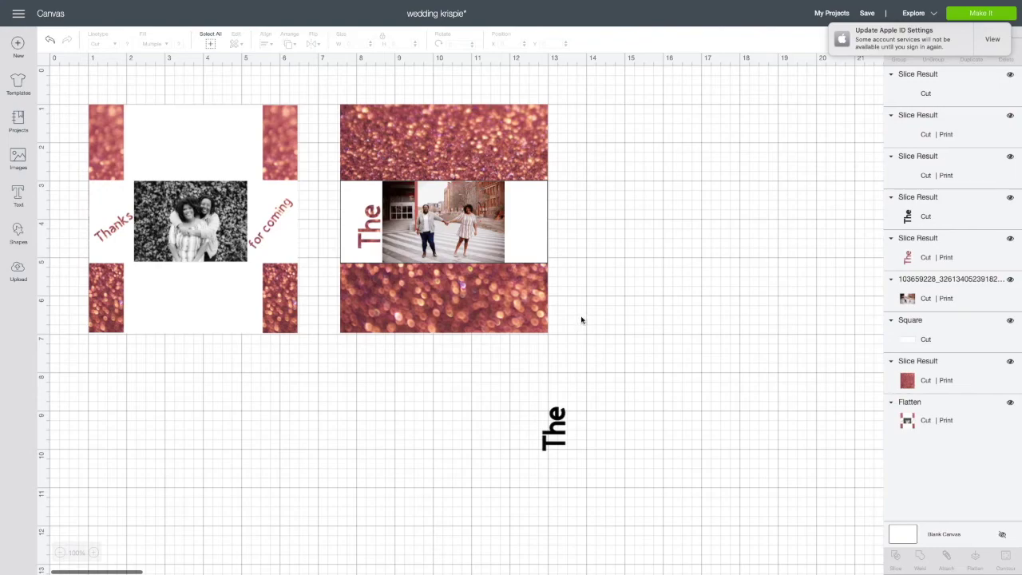
pyautogui.moveTo(614, 247); pyautogui.dragTo(792, 252)
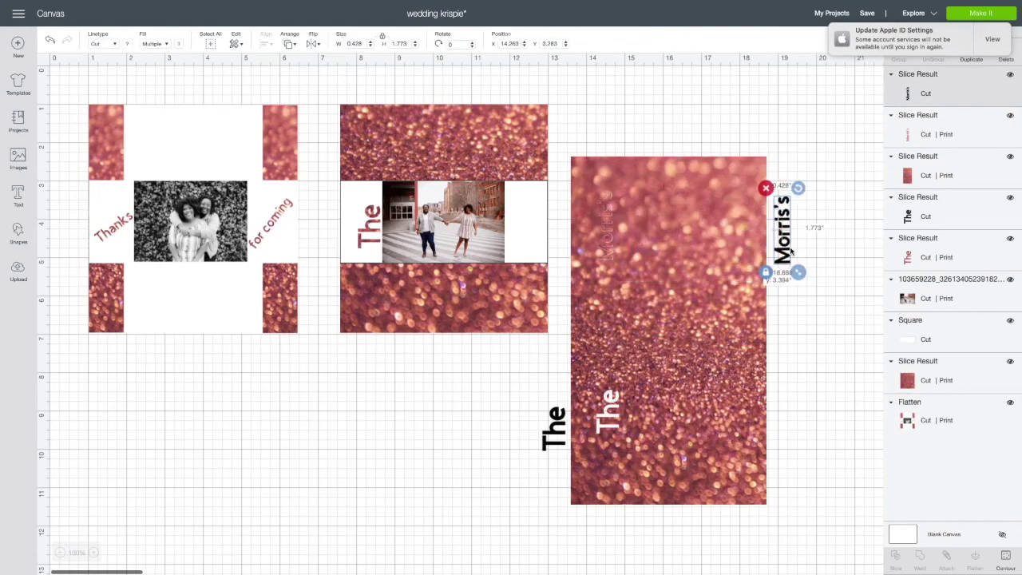
pyautogui.moveTo(608, 237); pyautogui.dragTo(541, 239)
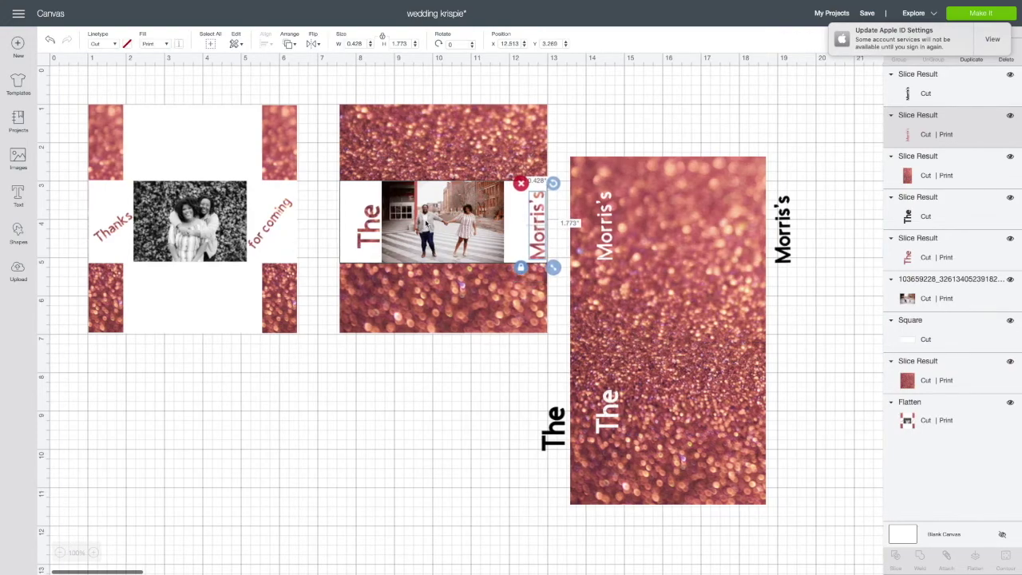
# - Scale the glitter "The" to about 0.51 × 1 inch and reposition it beside the couple photo
pyautogui.click(365, 225)
pyautogui.moveTo(388, 255); pyautogui.dragTo(377, 227)
pyautogui.click(554, 236)
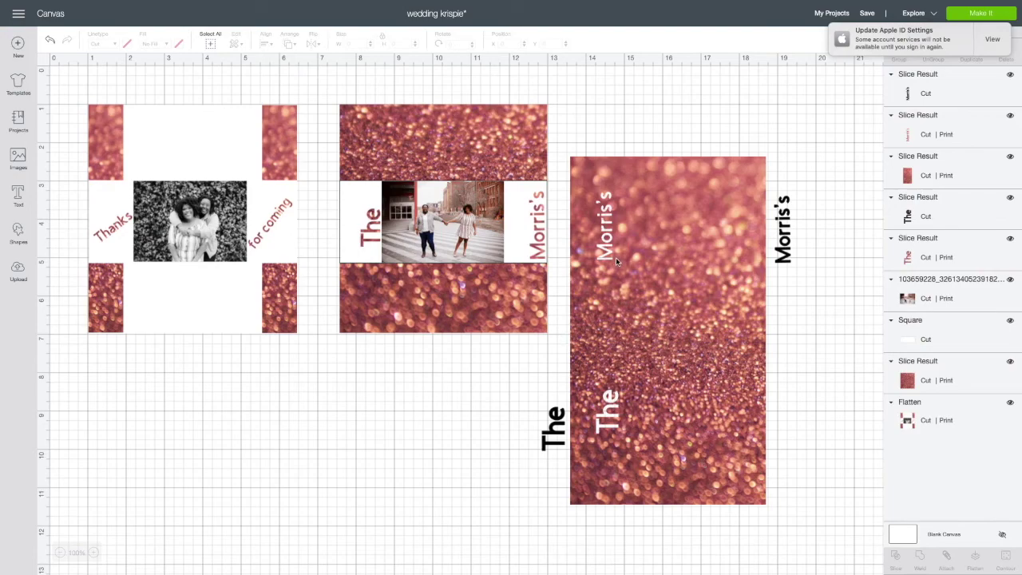
# - Delete the black leftover copies of the surname and "The", and move the sliced glitter image farther from the second design
pyautogui.click(740, 258)
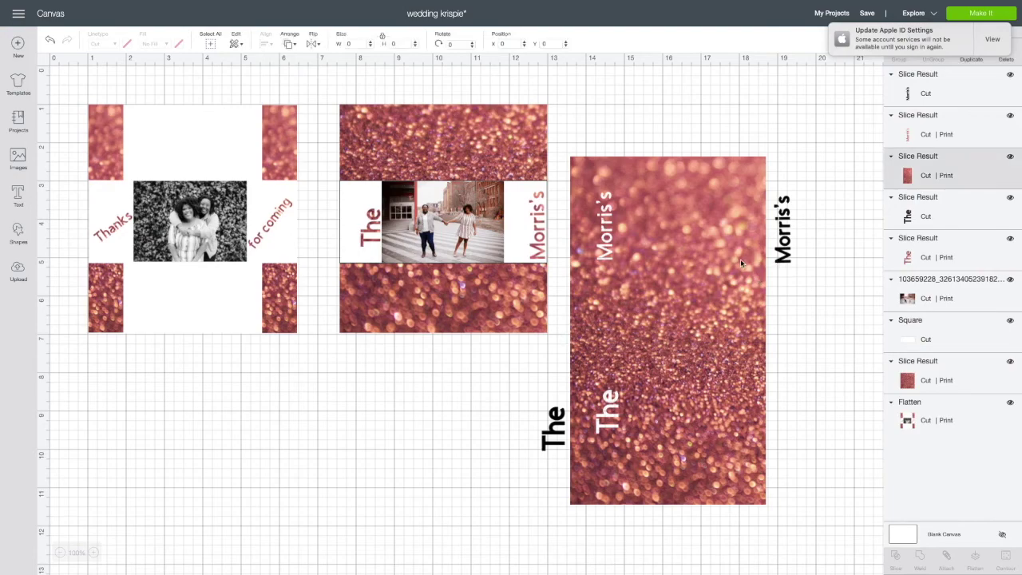
pyautogui.click(788, 246)
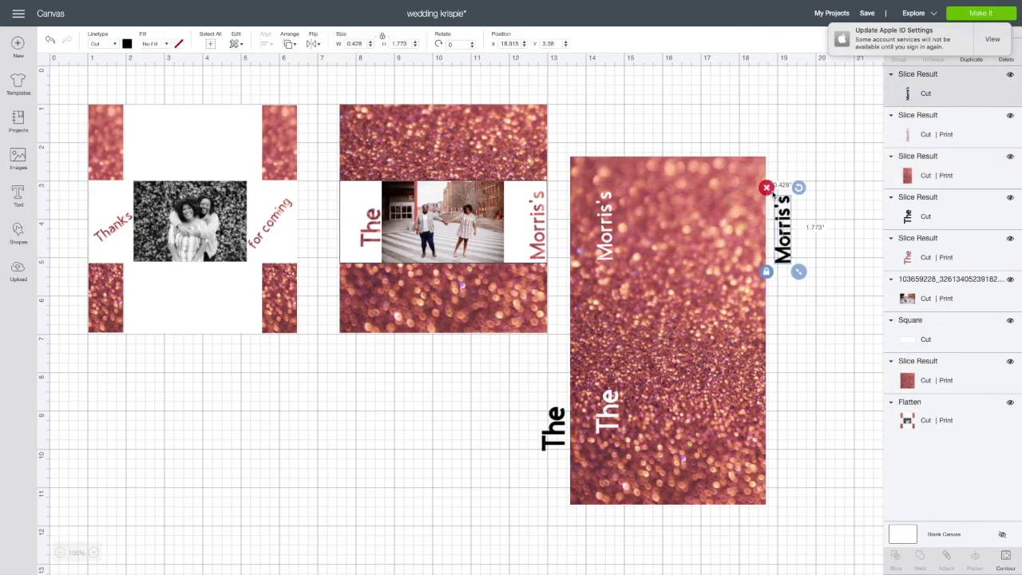
pyautogui.click(764, 184)
pyautogui.click(551, 439)
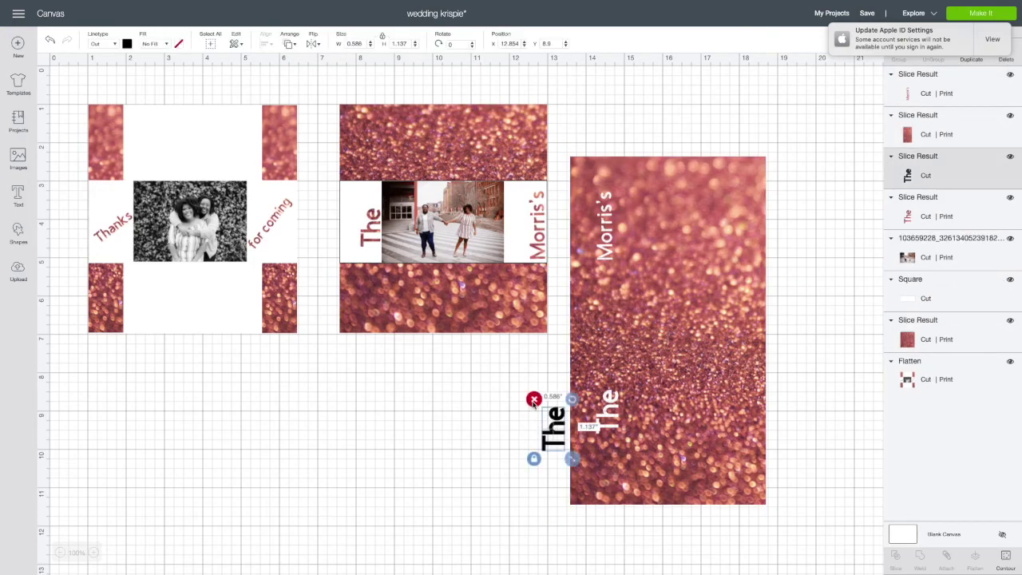
pyautogui.click(533, 401)
pyautogui.moveTo(593, 408); pyautogui.dragTo(635, 407)
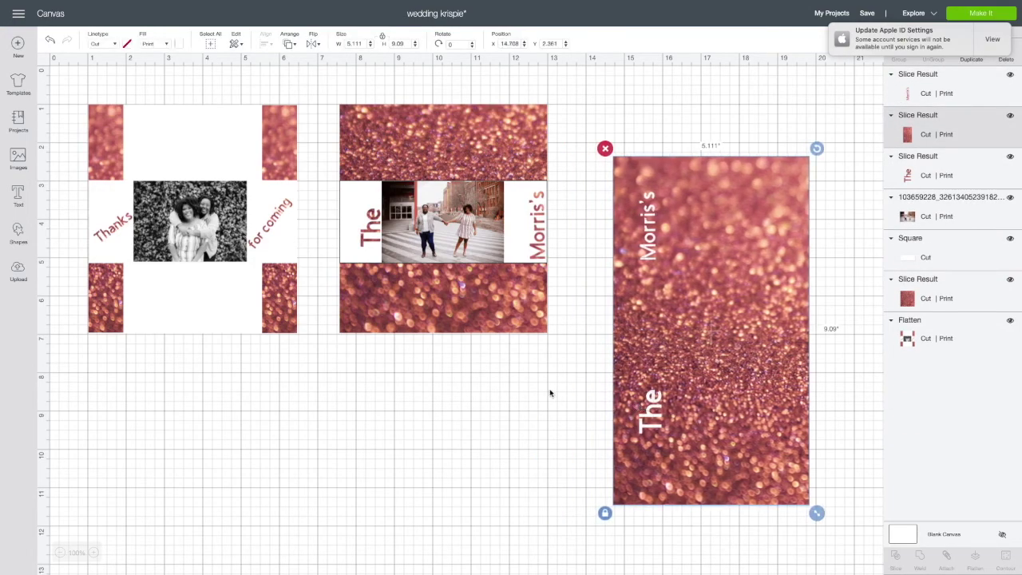
# - Scale the glitter "The" to about 0.5 × 0.97 inches and nudge it and the glitter surname within the white band
pyautogui.click(378, 243)
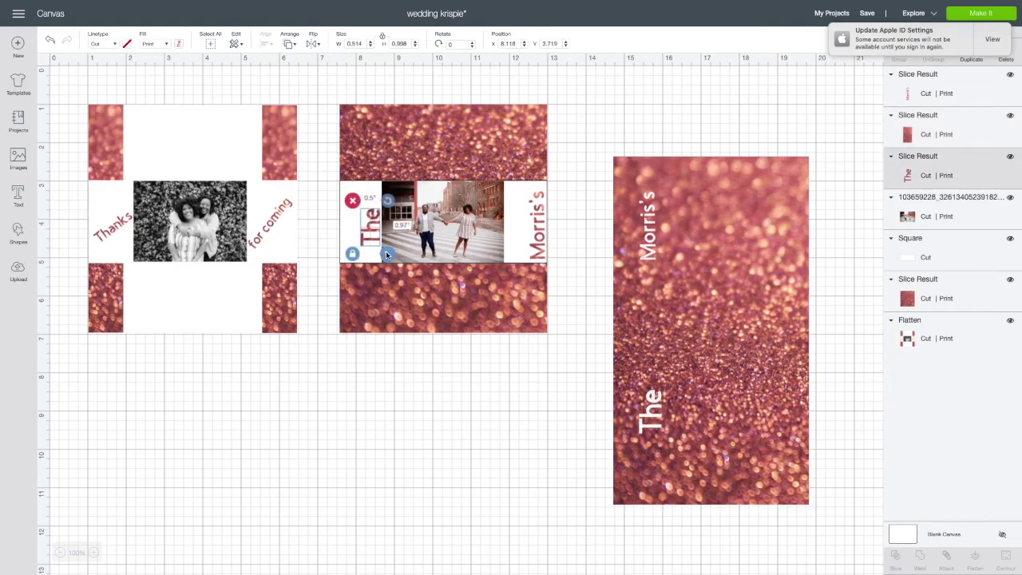
pyautogui.moveTo(378, 229); pyautogui.dragTo(377, 226)
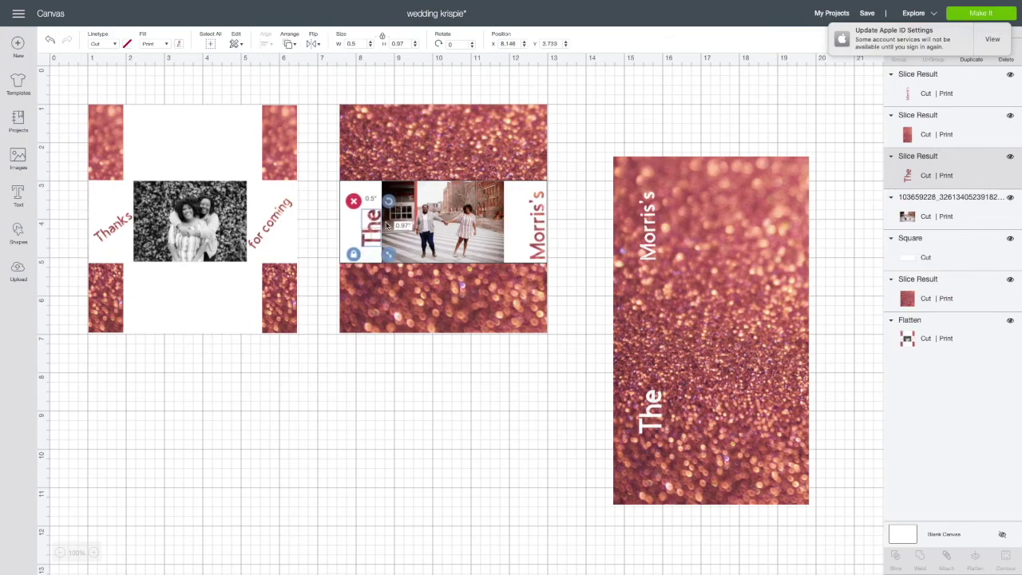
pyautogui.click(571, 242)
pyautogui.moveTo(540, 242); pyautogui.dragTo(541, 239)
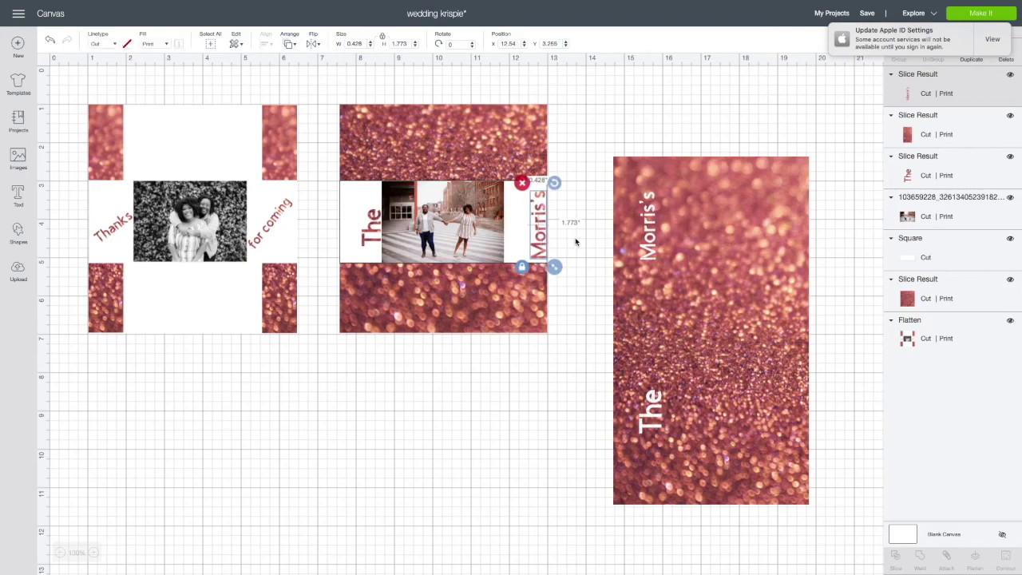
pyautogui.click(572, 242)
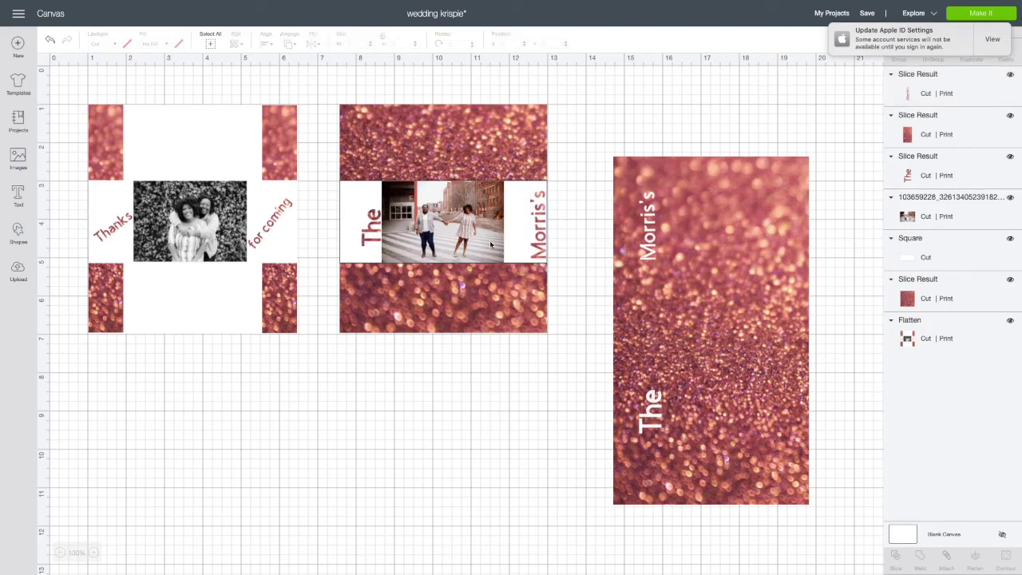
# - Shrink the glitter "The" slightly more and set it close against the edge of the couple photo
pyautogui.click(372, 229)
pyautogui.moveTo(387, 256); pyautogui.dragTo(376, 232)
pyautogui.click(550, 237)
# - Flatten all layers of the second design into one printable image and delete the leftover sliced glitter image
pyautogui.moveTo(324, 97); pyautogui.dragTo(576, 340)
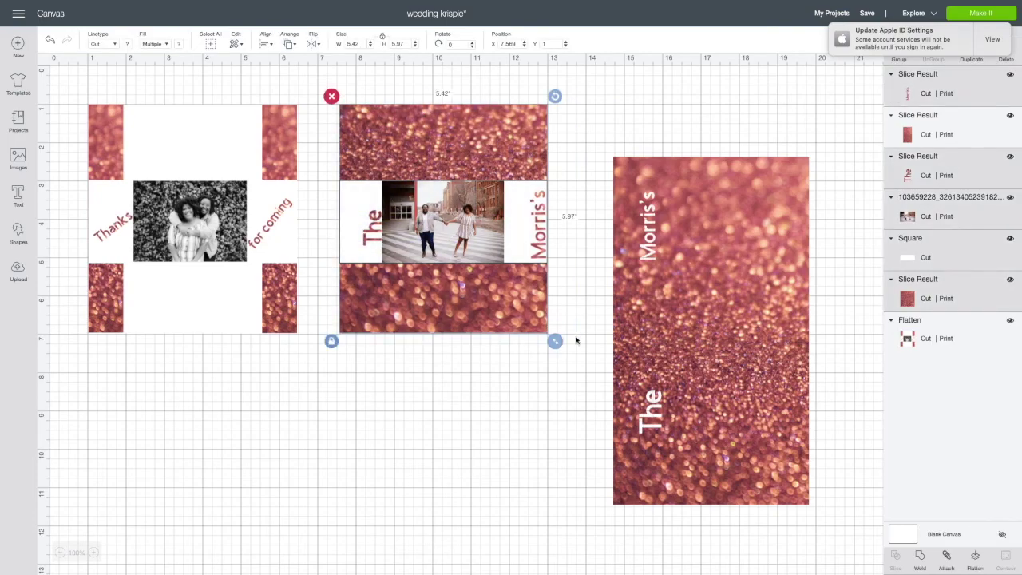
pyautogui.click(974, 559)
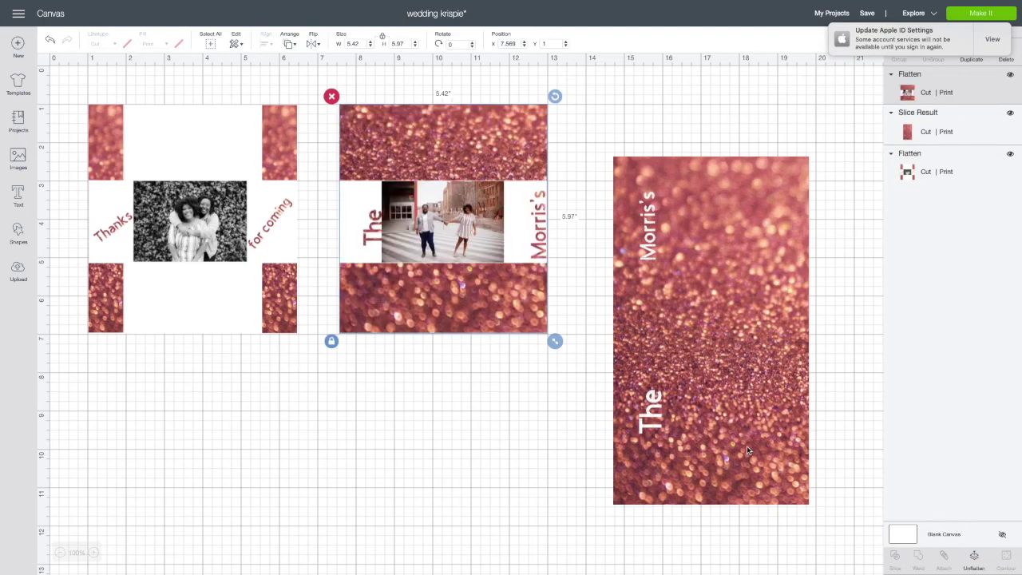
pyautogui.click(712, 225)
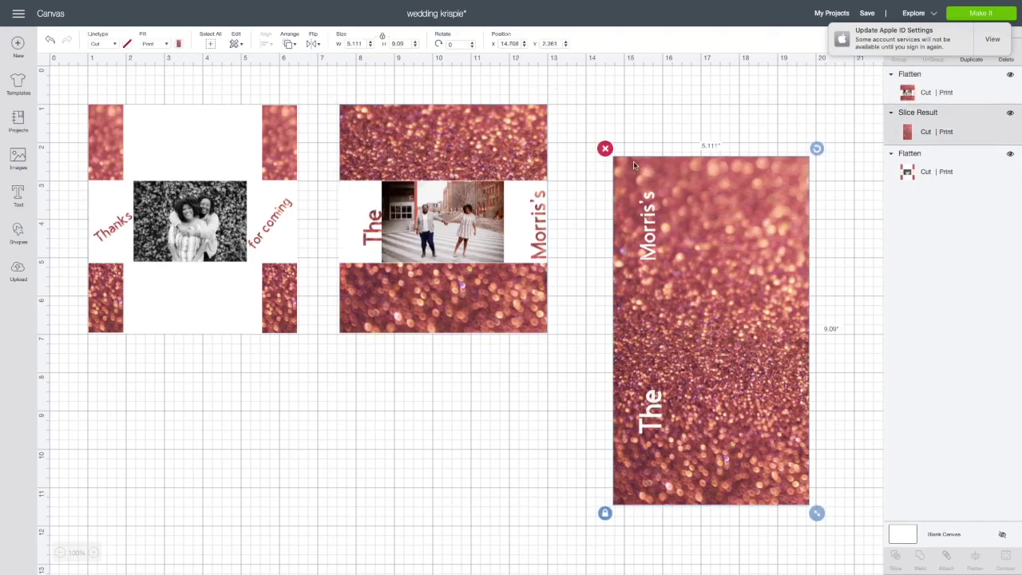
pyautogui.click(605, 148)
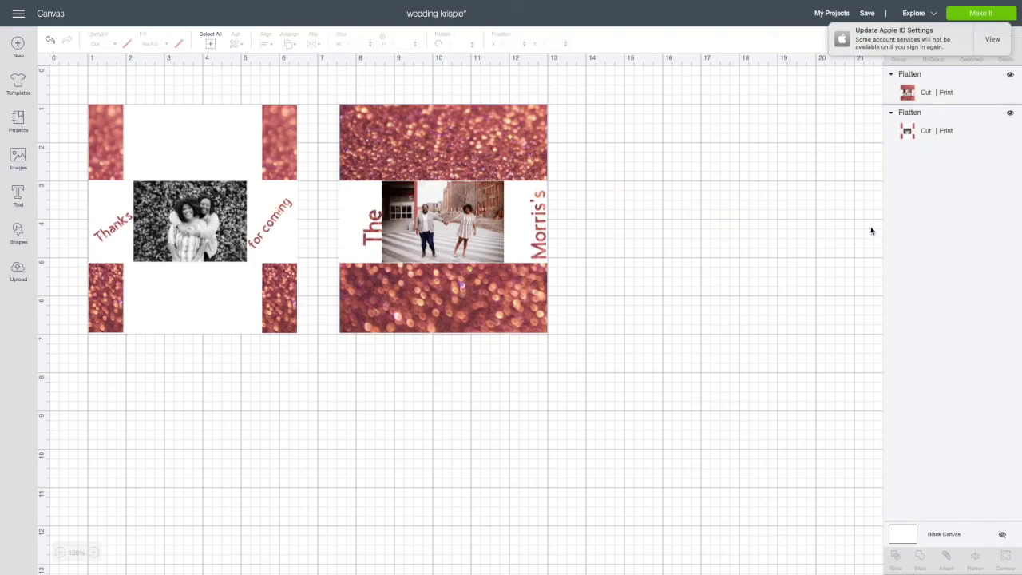